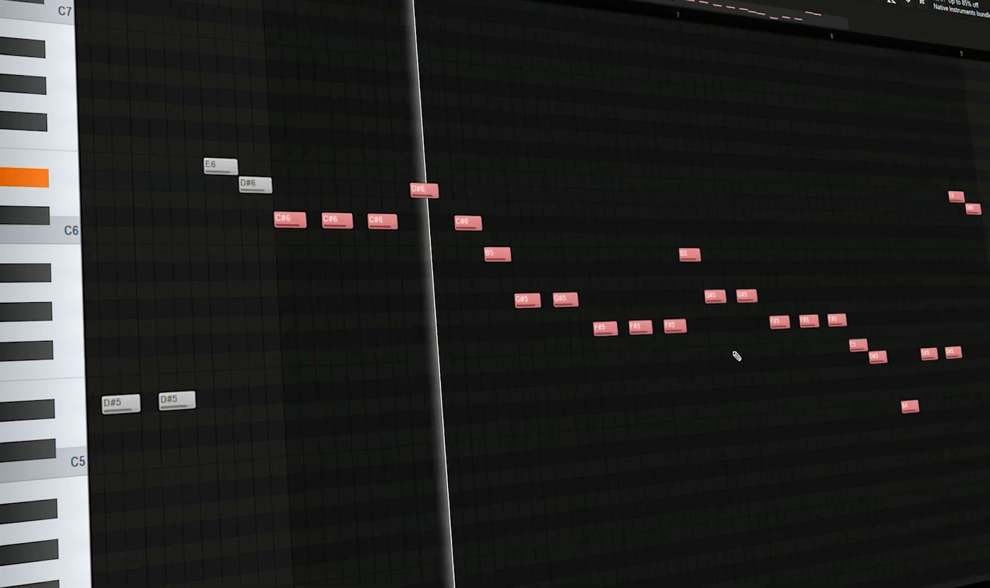
Raise the two G#5 notes at the start of bar 7 in the repeated melody to C#6.
{"action": "left_click", "coordinate": [723, 213]}
{"action": "left_click_drag", "start_coordinate": [730, 216], "coordinate": [736, 245]}
{"action": "left_click_drag", "start_coordinate": [789, 324], "coordinate": [784, 192]}
{"action": "left_click_drag", "start_coordinate": [821, 322], "coordinate": [775, 210]}
{"action": "left_click_drag", "start_coordinate": [807, 194], "coordinate": [805, 207]}
Raise the three F#5 notes in bar 7 of the repeated melody to D#6.
{"action": "scroll", "coordinate": [885, 311], "scroll_direction": "up", "scroll_amount": 3}
{"action": "left_click_drag", "start_coordinate": [790, 324], "coordinate": [776, 204]}
{"action": "left_click_drag", "start_coordinate": [821, 345], "coordinate": [804, 181]}
{"action": "left_click_drag", "start_coordinate": [849, 354], "coordinate": [837, 174]}
{"action": "mouse_move", "coordinate": [809, 183]}
{"action": "left_mouse_down"}
{"action": "mouse_move", "coordinate": [808, 170]}
{"action": "mouse_move", "coordinate": [811, 195]}
{"action": "left_mouse_up"}
Rework the repeated melody's ending in bar 8 to a B6 followed by two F#6 notes, and play the melody.
{"action": "scroll", "coordinate": [863, 236], "scroll_direction": "down", "scroll_amount": 3}
{"action": "left_click_drag", "start_coordinate": [841, 415], "coordinate": [796, 106]}
{"action": "left_click_drag", "start_coordinate": [919, 348], "coordinate": [842, 146]}
{"action": "left_click_drag", "start_coordinate": [798, 107], "coordinate": [810, 107]}
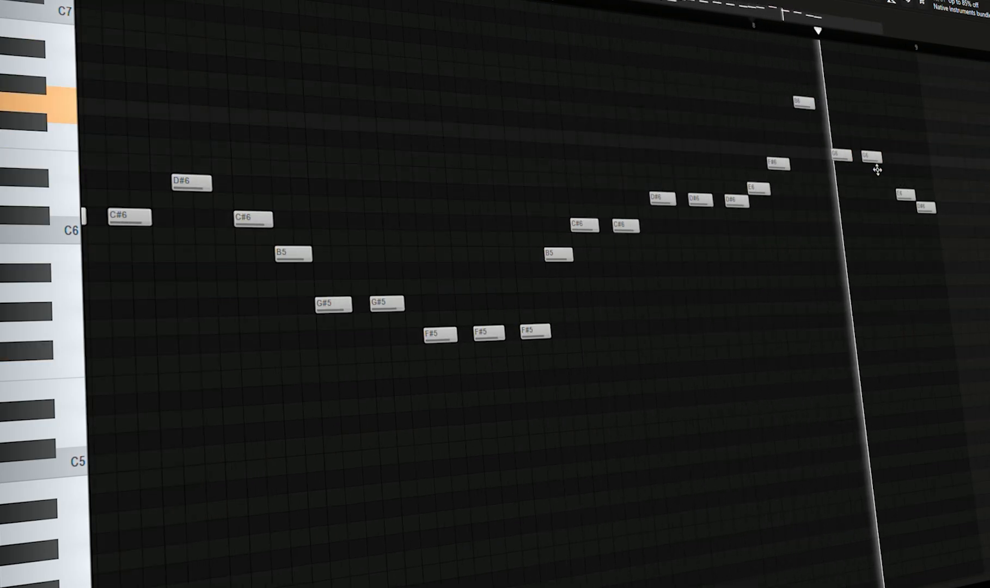
{"action": "left_click_drag", "start_coordinate": [863, 185], "coordinate": [873, 189]}
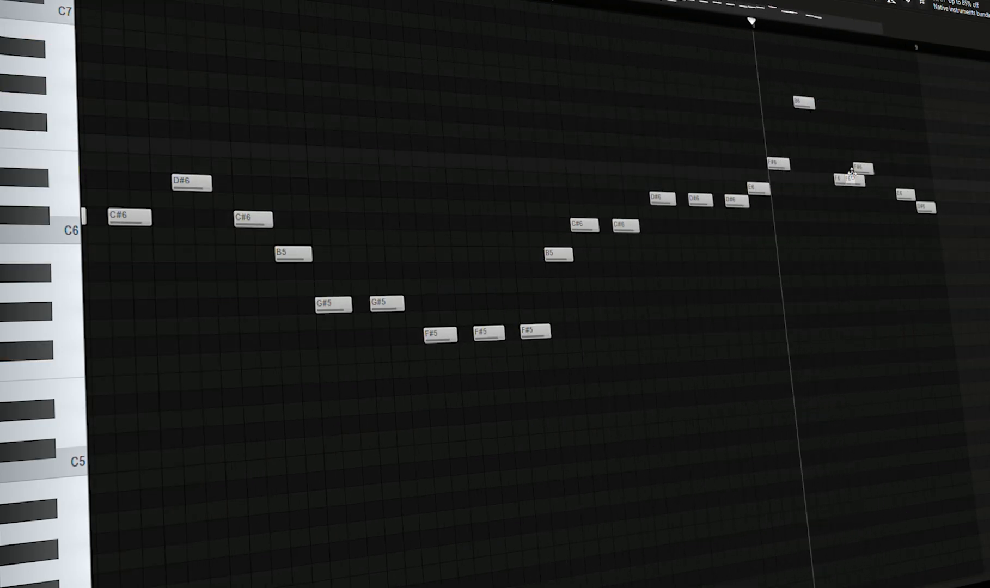
{"action": "left_click", "coordinate": [852, 181]}
{"action": "left_click", "coordinate": [879, 177]}
{"action": "left_click_drag", "start_coordinate": [851, 176], "coordinate": [872, 180]}
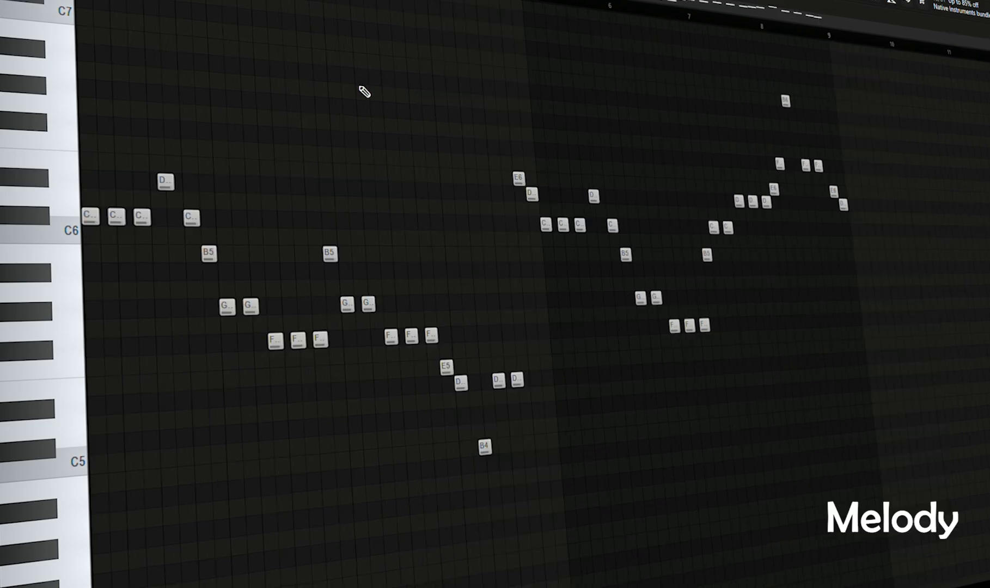
{"action": "key", "text": "space"}
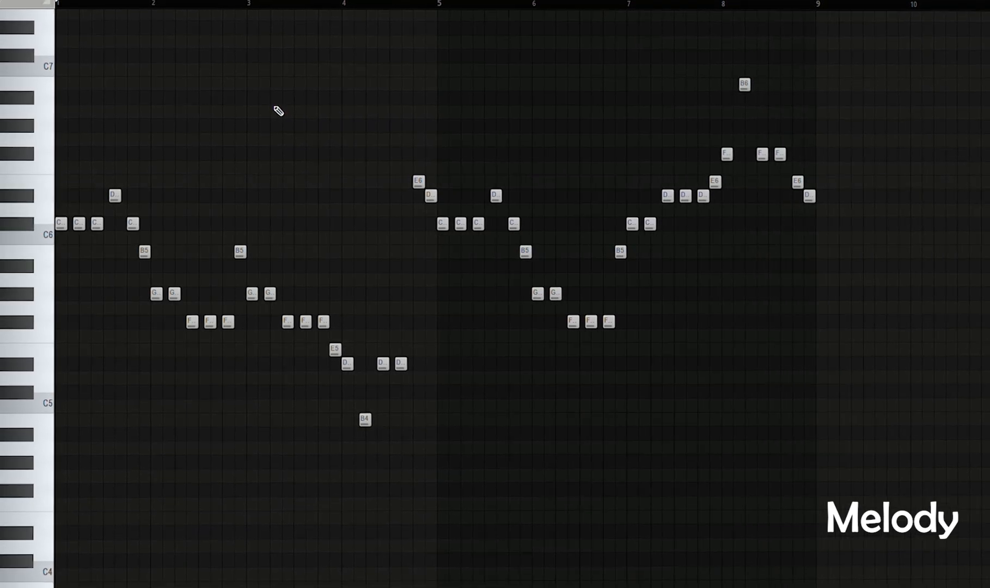
Add one-bar root notes F#3, A3, C#4 and B3 below the melody in bars 1 to 4.
{"action": "scroll", "coordinate": [278, 111], "scroll_direction": "down", "scroll_amount": 5}
{"action": "left_click", "coordinate": [74, 447]}
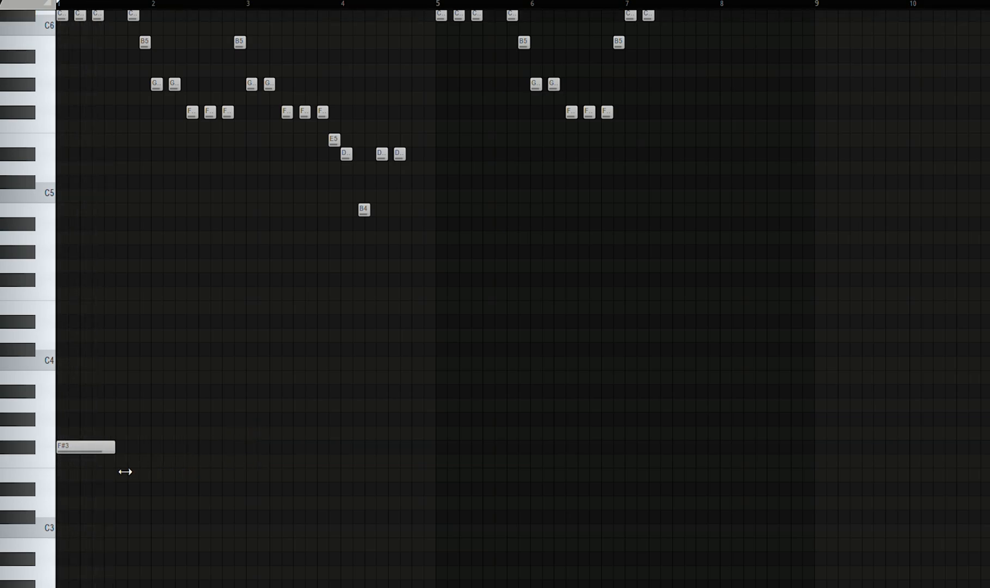
{"action": "left_click", "coordinate": [163, 405]}
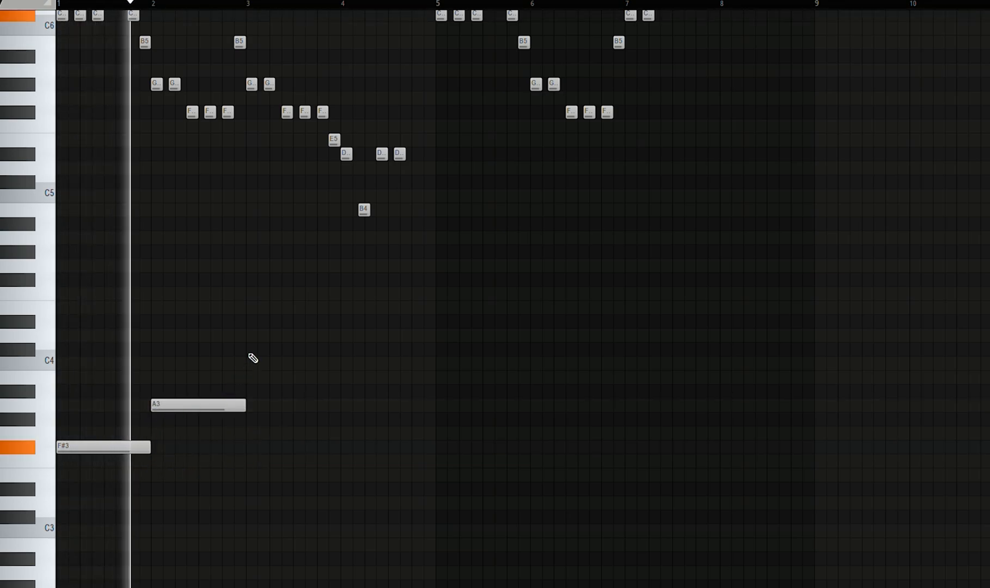
{"action": "left_click", "coordinate": [257, 350]}
{"action": "left_click", "coordinate": [344, 378]}
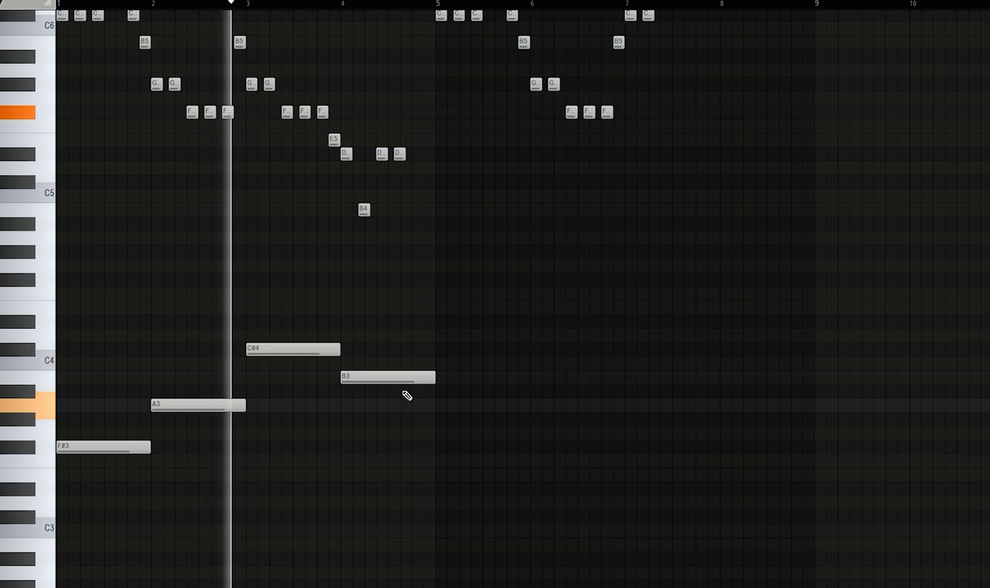
Copy the four root notes into bars 5 to 8 and delete the copied B3 in bar 8.
{"action": "left_click_drag", "start_coordinate": [464, 298], "coordinate": [122, 510]}
{"action": "left_click_drag", "start_coordinate": [125, 451], "coordinate": [513, 455]}
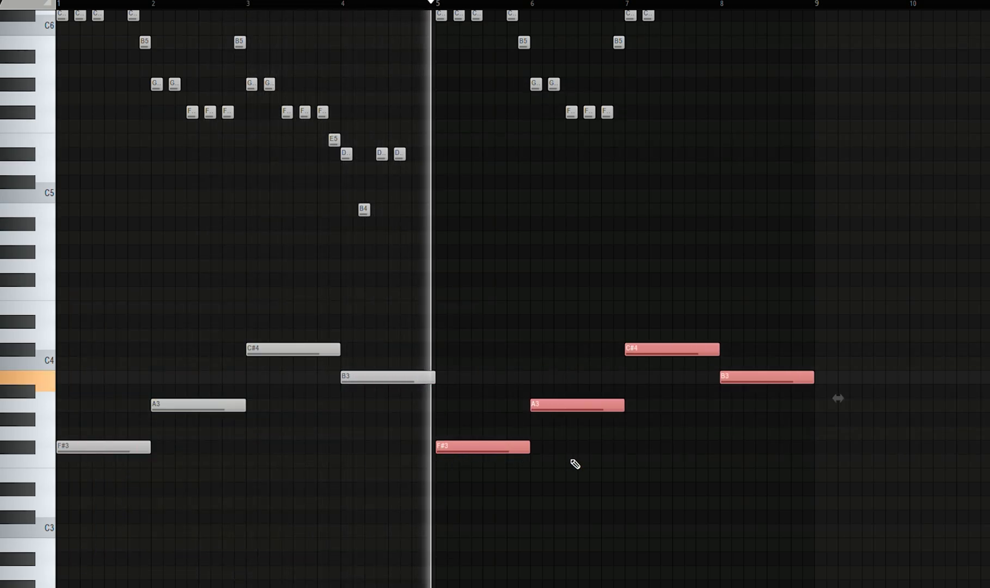
{"action": "left_click", "coordinate": [577, 461]}
{"action": "right_click", "coordinate": [753, 378]}
{"action": "right_click", "coordinate": [650, 462]}
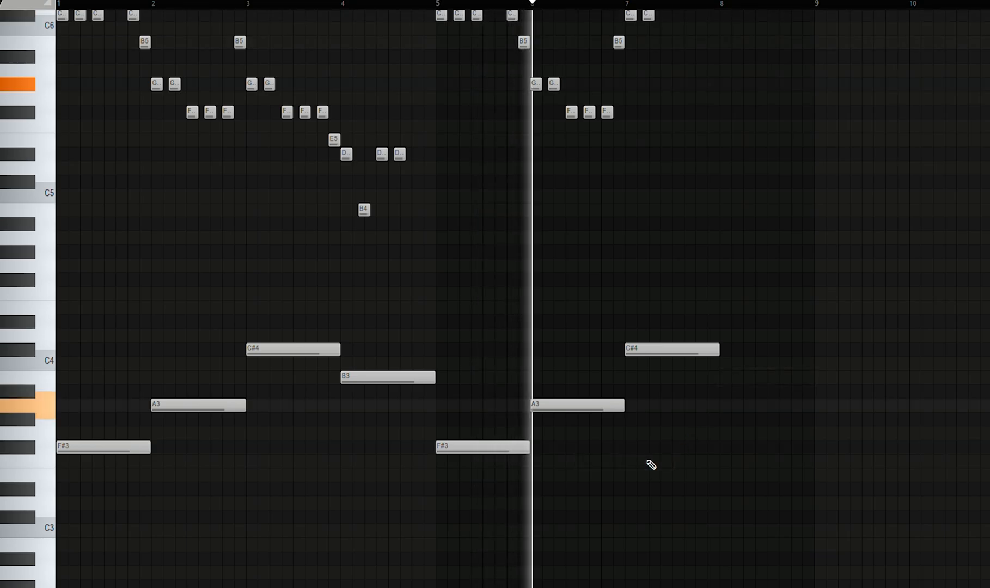
Duplicate the root notes one octave lower and add thirds and fifths above the original roots in bars 1 to 4.
{"action": "scroll", "coordinate": [658, 463], "scroll_direction": "up", "scroll_amount": 1}
{"action": "scroll", "coordinate": [661, 460], "scroll_direction": "down", "scroll_amount": 6}
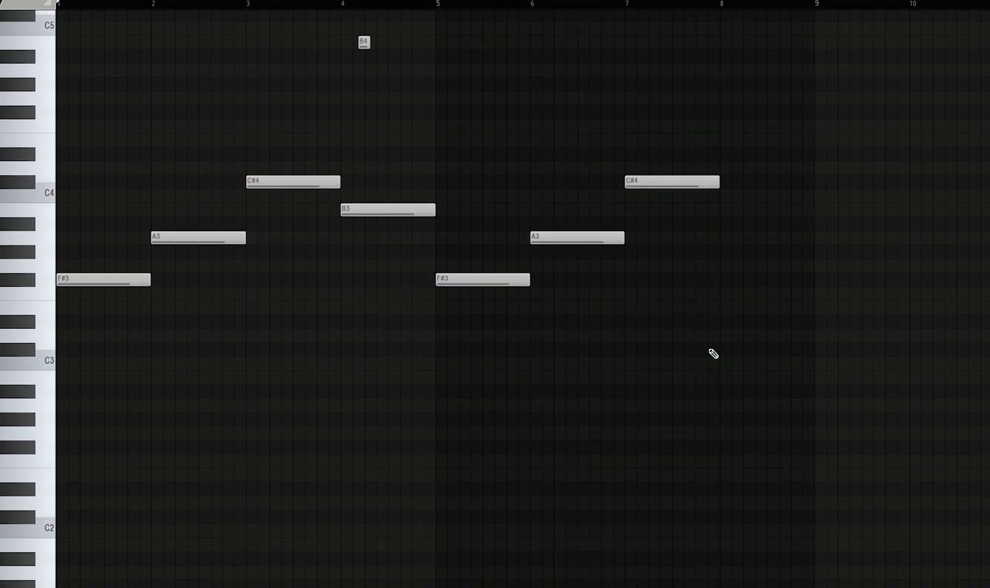
{"action": "left_click_drag", "start_coordinate": [93, 176], "coordinate": [99, 202]}
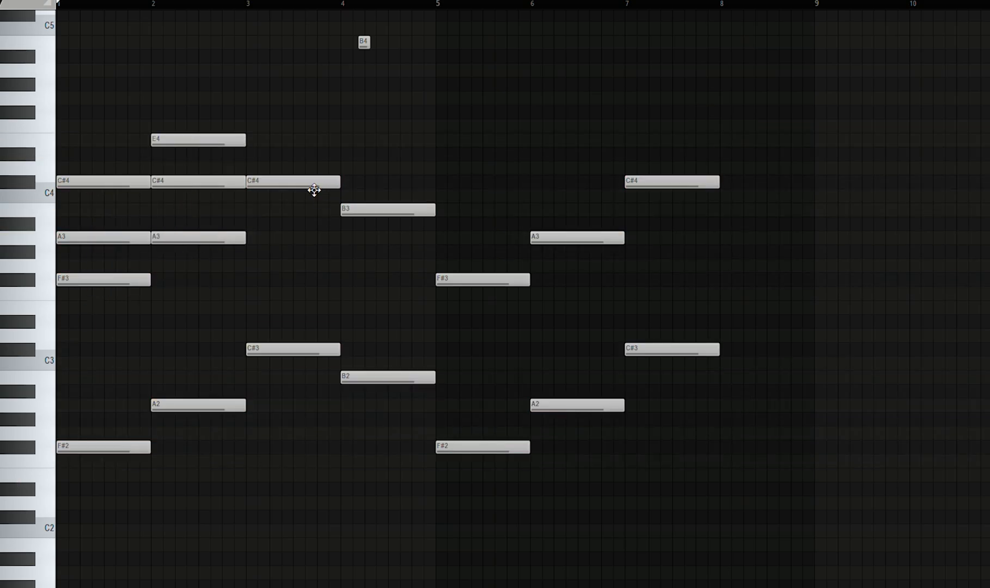
Play the chords and lower the G#4 in bar 3 to G#3 and the F#4 in bar 4 to F#3.
{"action": "key", "text": "space"}
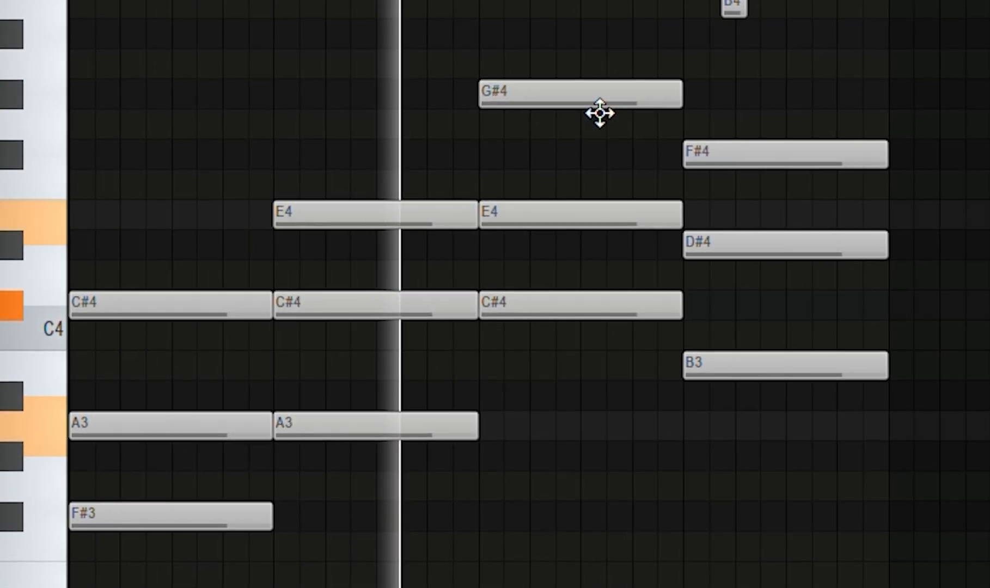
{"action": "left_click_drag", "start_coordinate": [602, 112], "coordinate": [601, 478]}
{"action": "left_click_drag", "start_coordinate": [754, 152], "coordinate": [748, 522]}
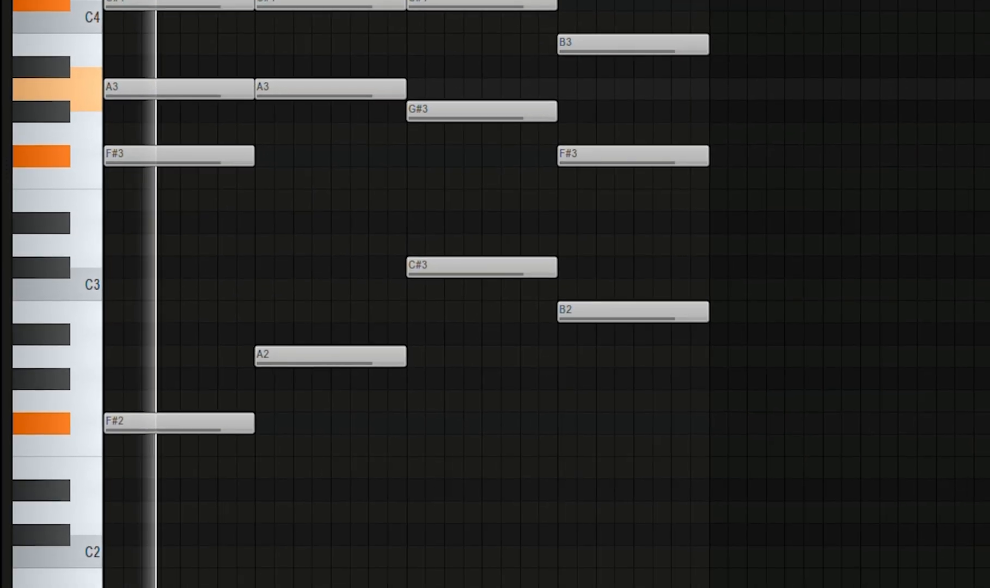
Copy the complete four-bar chord progression into bars 5 to 8, keeping the original pitches.
{"action": "left_click_drag", "start_coordinate": [721, 1], "coordinate": [121, 586]}
{"action": "left_click_drag", "start_coordinate": [212, 425], "coordinate": [759, 401]}
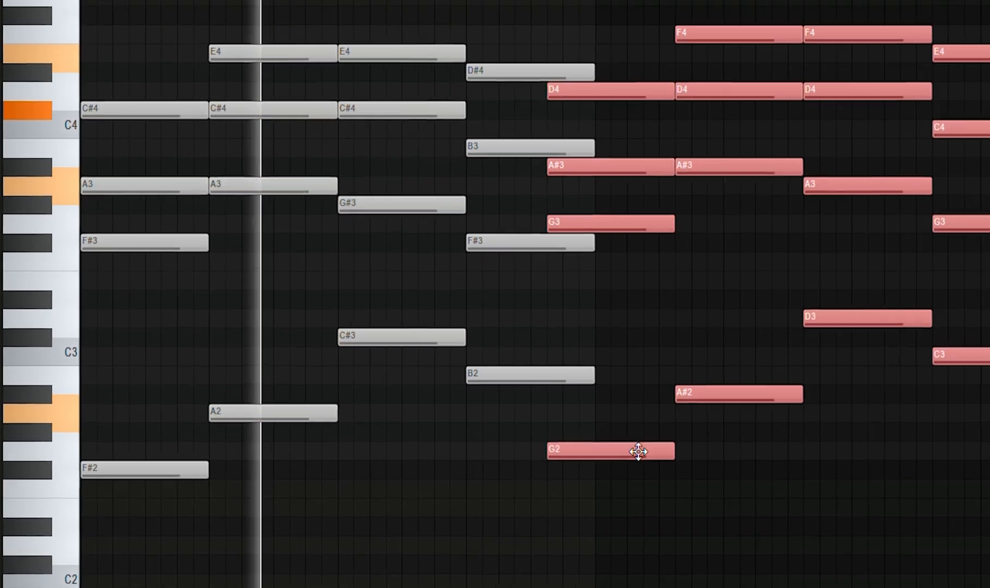
{"action": "left_click_drag", "start_coordinate": [637, 452], "coordinate": [695, 483]}
Delete the D#4, B3, F#3 and B2 notes of the copied chord in bar 8.
{"action": "right_click", "coordinate": [877, 129]}
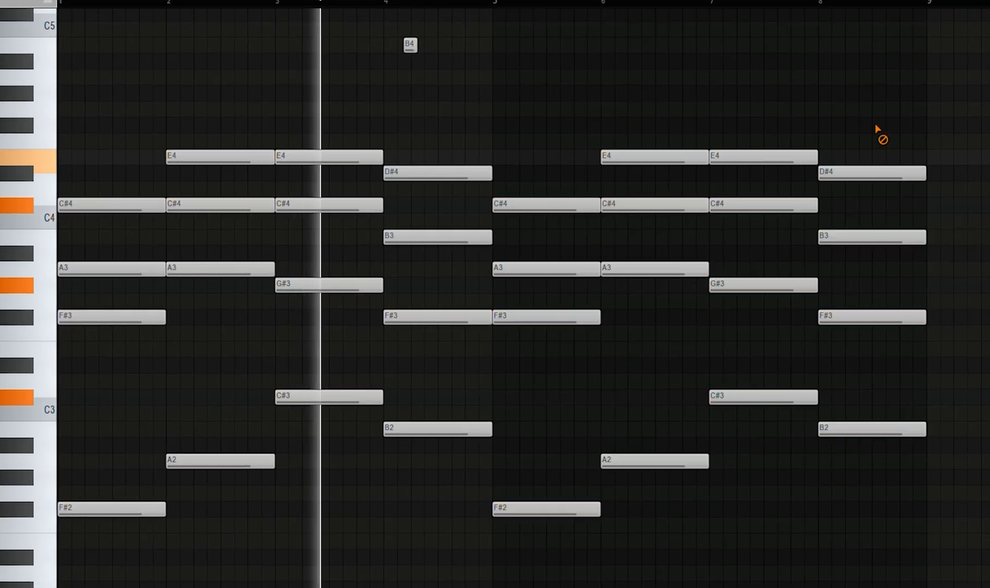
{"action": "right_click", "coordinate": [882, 173]}
{"action": "right_click", "coordinate": [890, 237]}
{"action": "right_click", "coordinate": [901, 317]}
{"action": "right_click", "coordinate": [904, 430]}
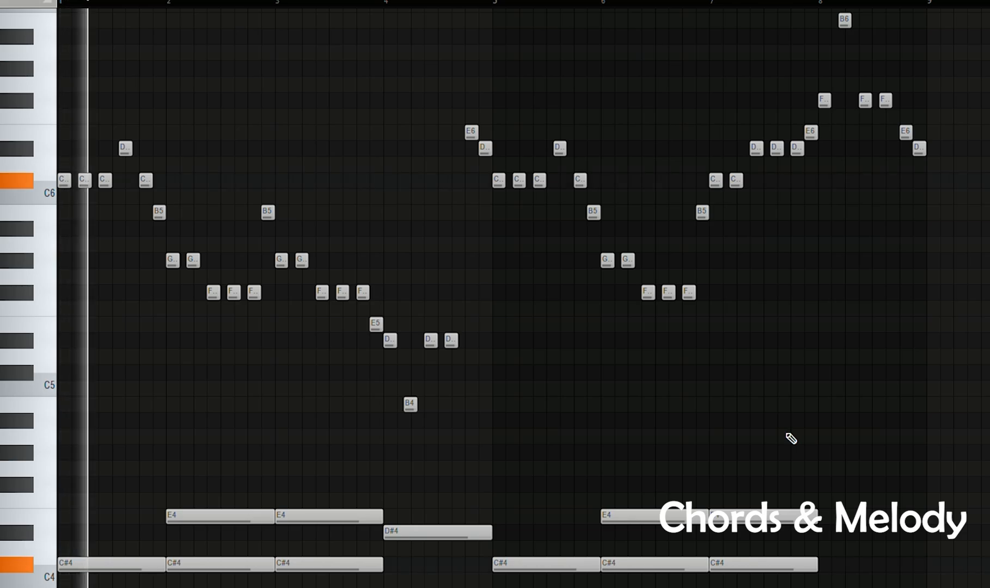
{"action": "scroll", "coordinate": [790, 439], "scroll_direction": "down", "scroll_amount": 6}
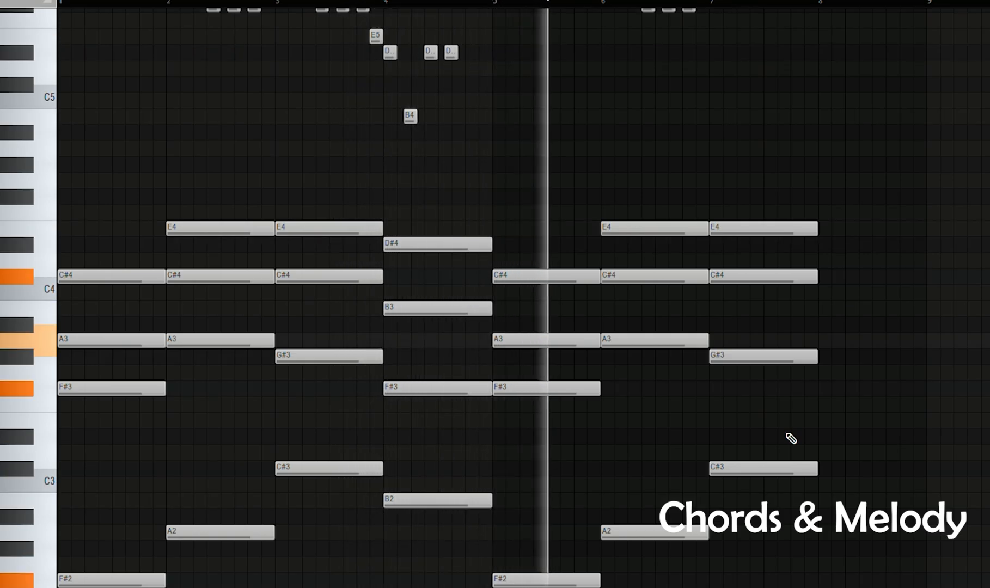
{"action": "scroll", "coordinate": [790, 438], "scroll_direction": "down", "scroll_amount": 1}
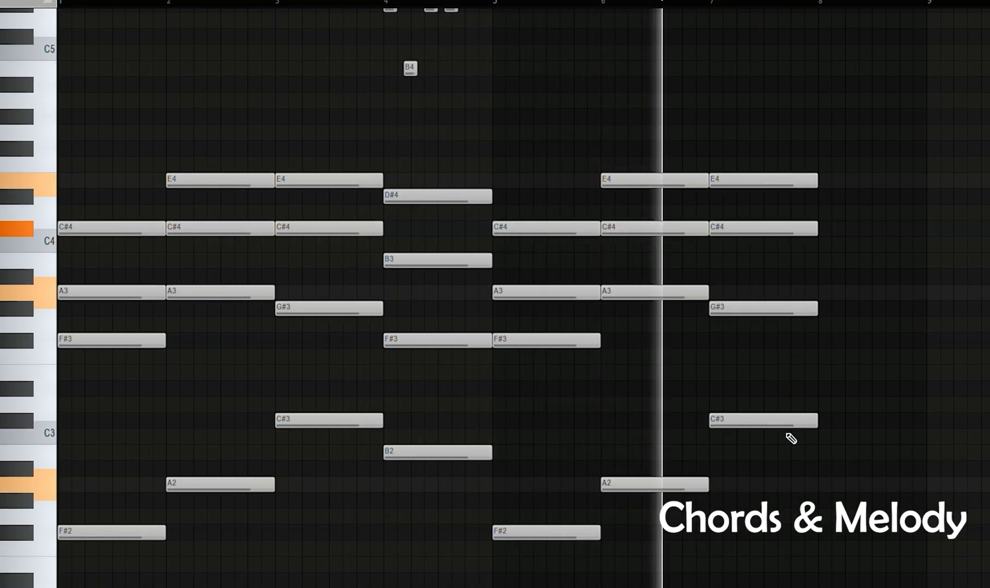
{"action": "scroll", "coordinate": [790, 439], "scroll_direction": "up", "scroll_amount": 2}
{"action": "scroll", "coordinate": [791, 438], "scroll_direction": "up", "scroll_amount": 4}
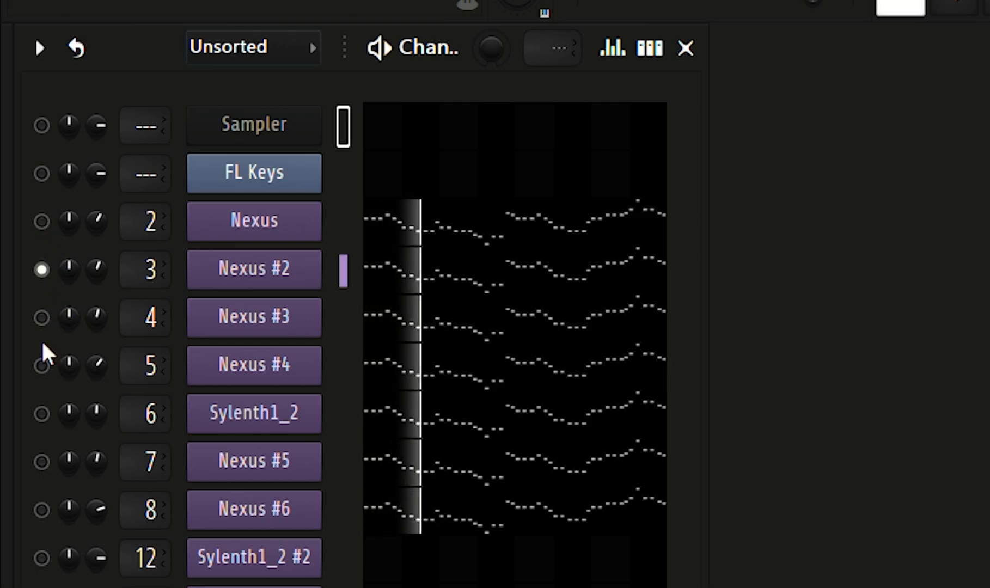
Solo the lead channels from Nexus #3 through Nexus #6 one after another to hear each layer.
{"action": "right_click", "coordinate": [41, 318]}
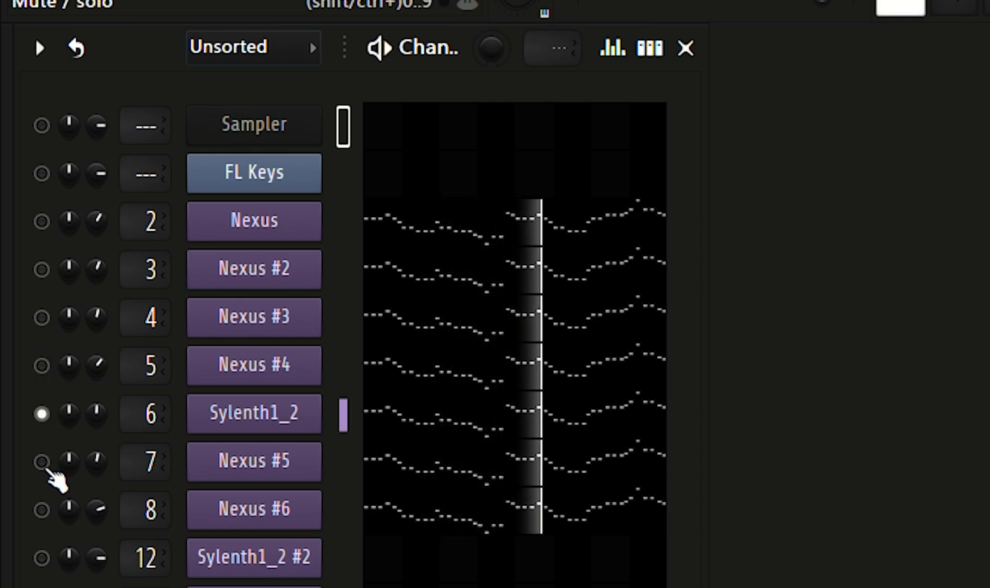
{"action": "right_click", "coordinate": [43, 462]}
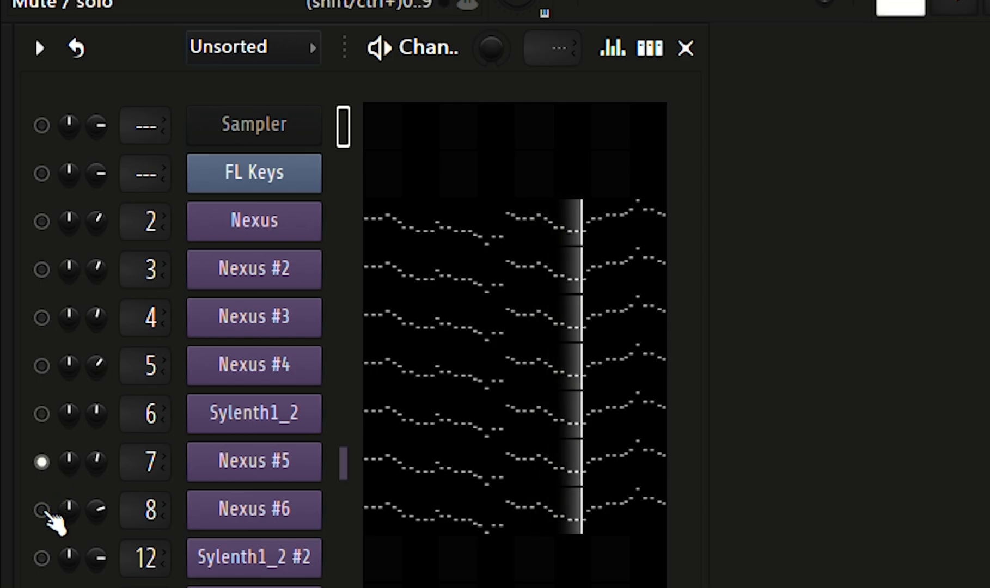
{"action": "right_click", "coordinate": [42, 510]}
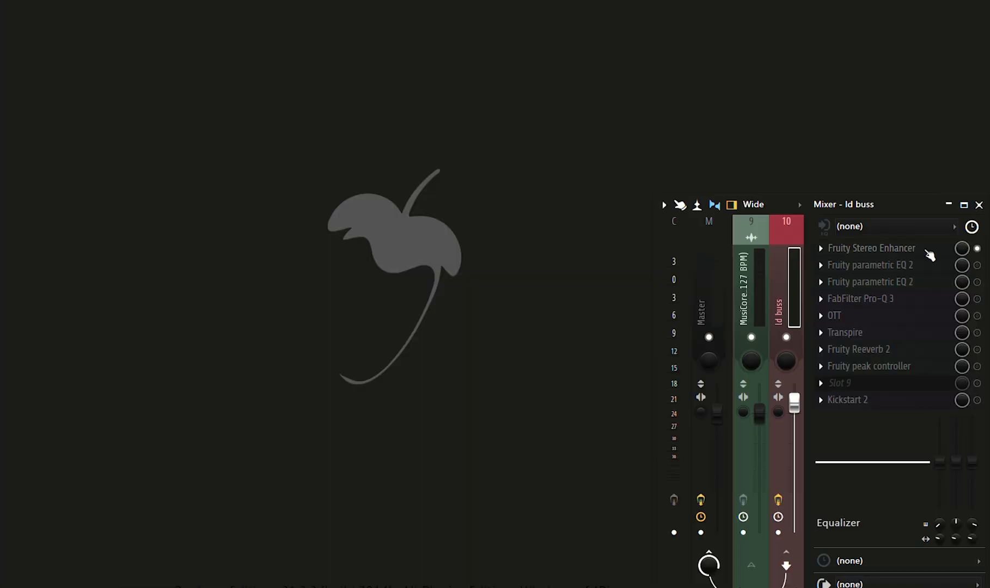
Examine the ld buss effects by opening Fruity Stereo Enhancer, Fruity parametric EQ 2, Fruity peak controller and Kickstart 2.
{"action": "left_click", "coordinate": [926, 251]}
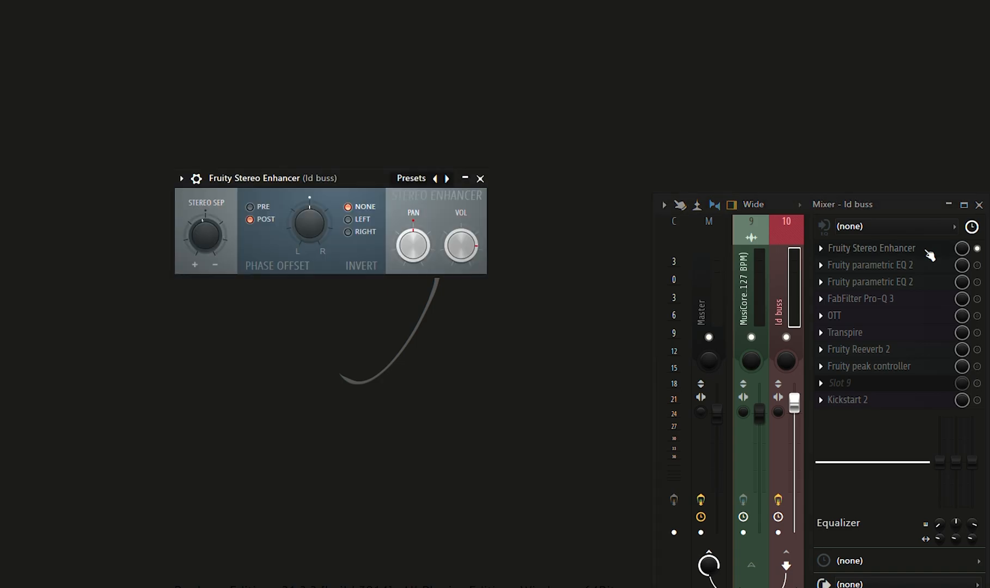
{"action": "left_click", "coordinate": [929, 267]}
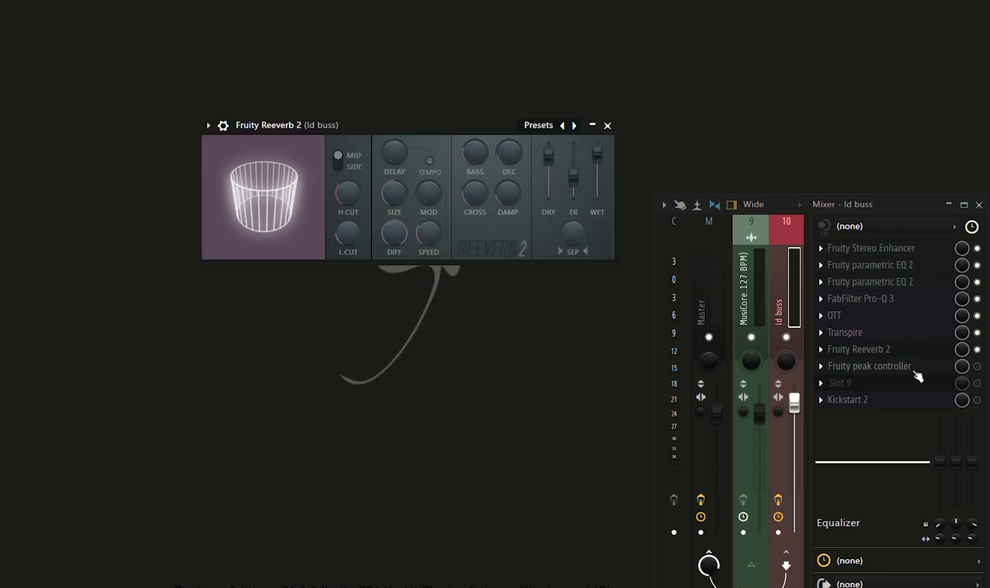
{"action": "left_click", "coordinate": [914, 371]}
{"action": "left_click", "coordinate": [899, 401]}
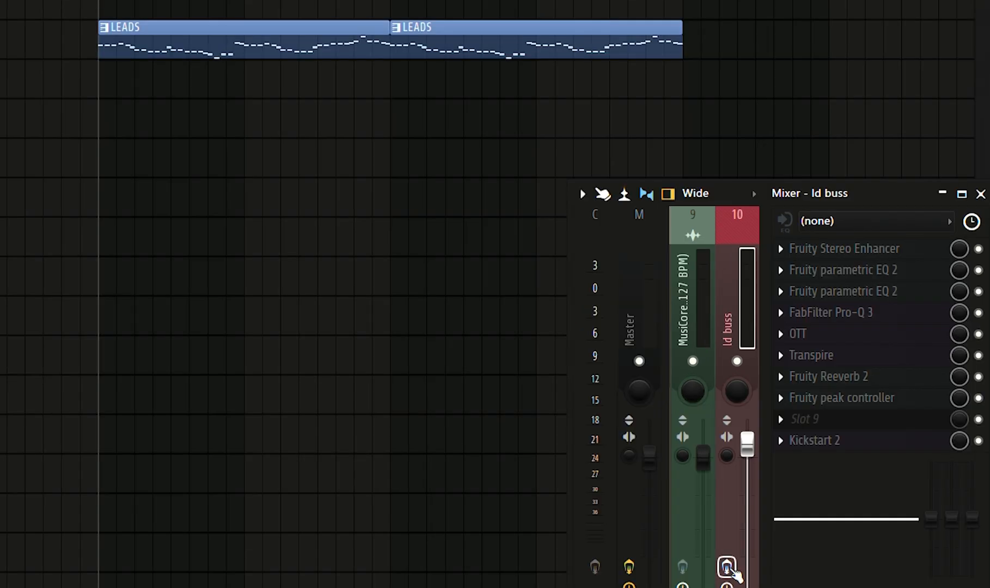
Play the LEADS clips and turn the ld buss effects on during playback to compare the unprocessed and processed sound.
{"action": "key", "text": "space"}
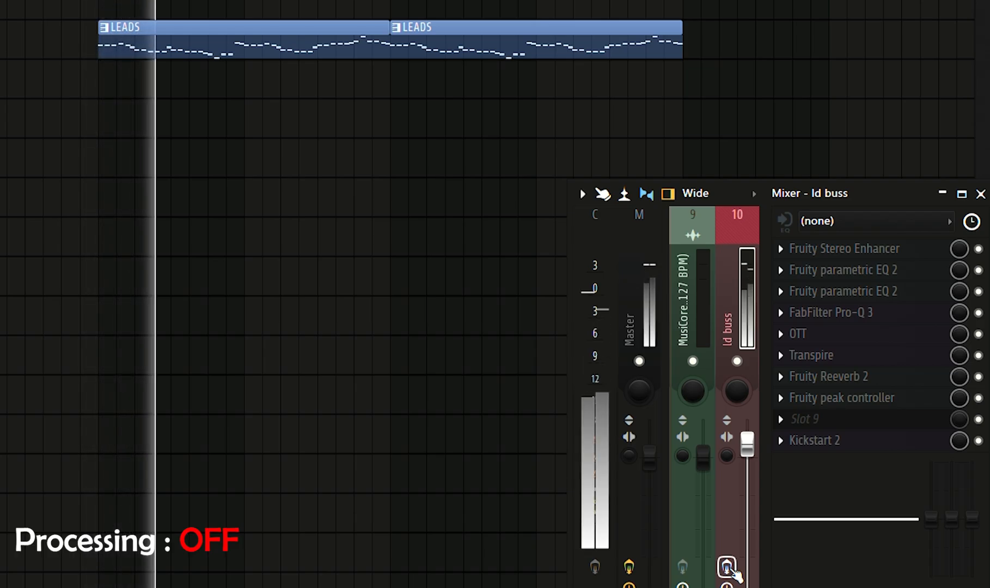
{"action": "left_click", "coordinate": [727, 566]}
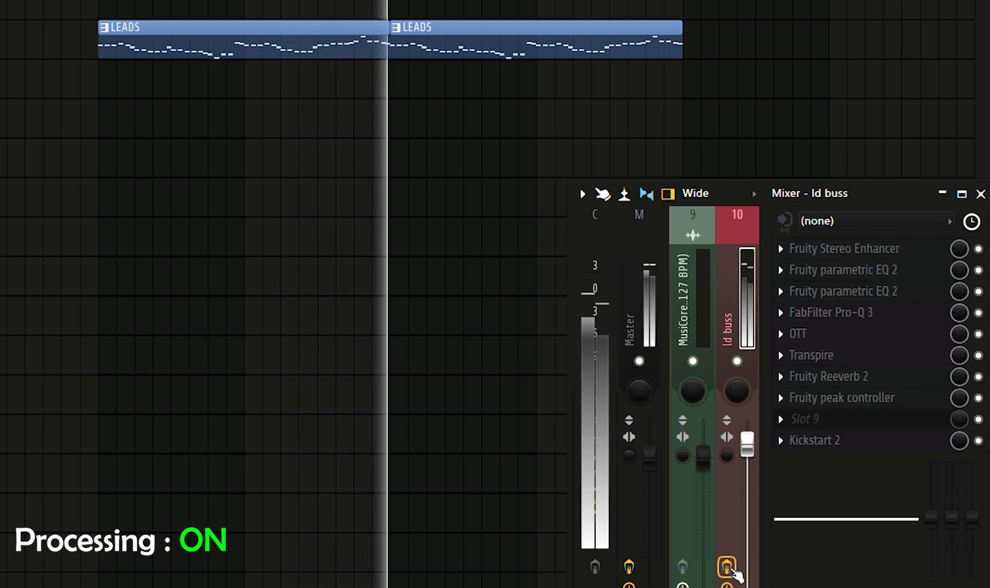
{"action": "key", "text": "space"}
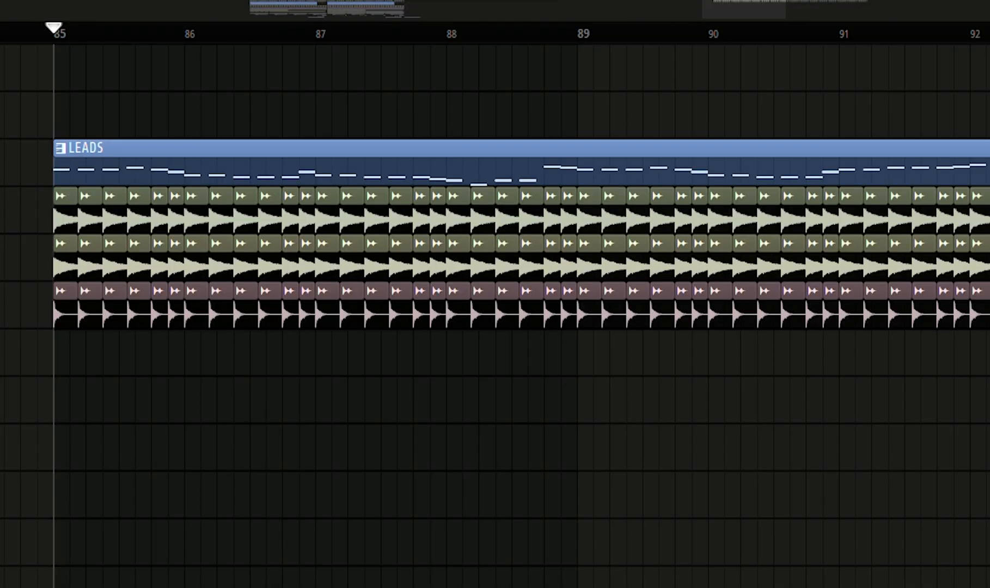
Play back the LEADS with their sample layers, the CHORDS clips and the arpeggio notes in turn.
{"action": "key", "text": "space"}
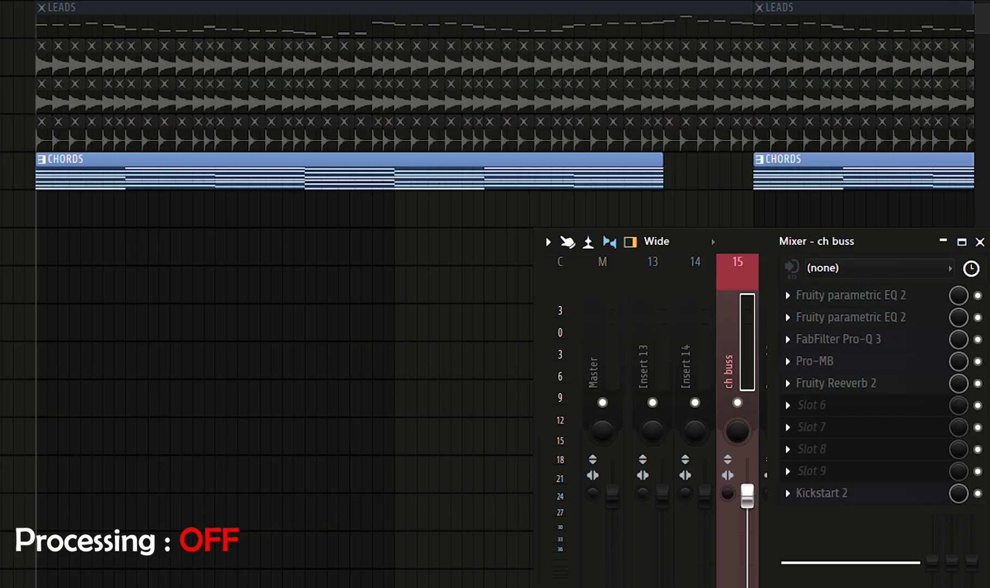
{"action": "key", "text": "space"}
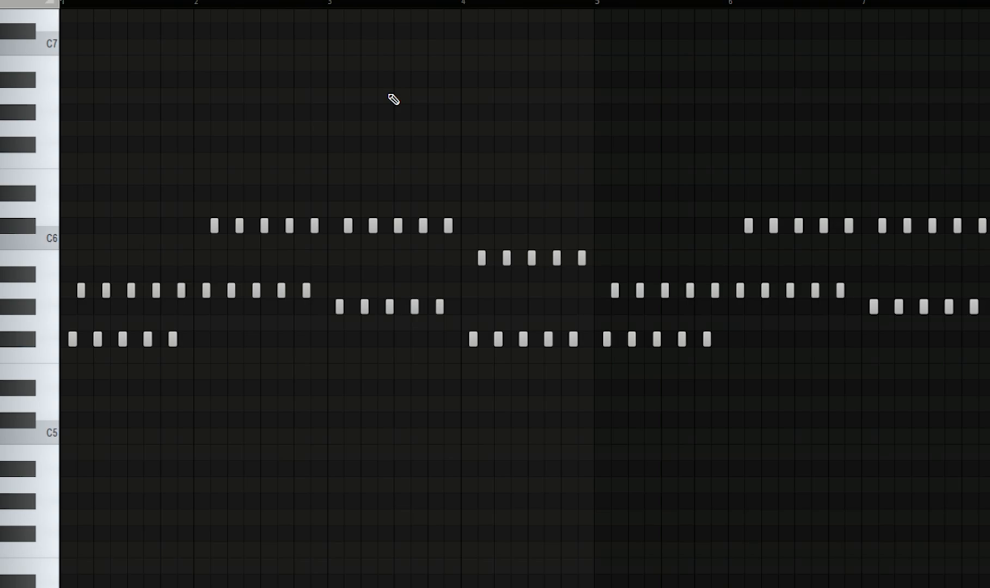
{"action": "key", "text": "space"}
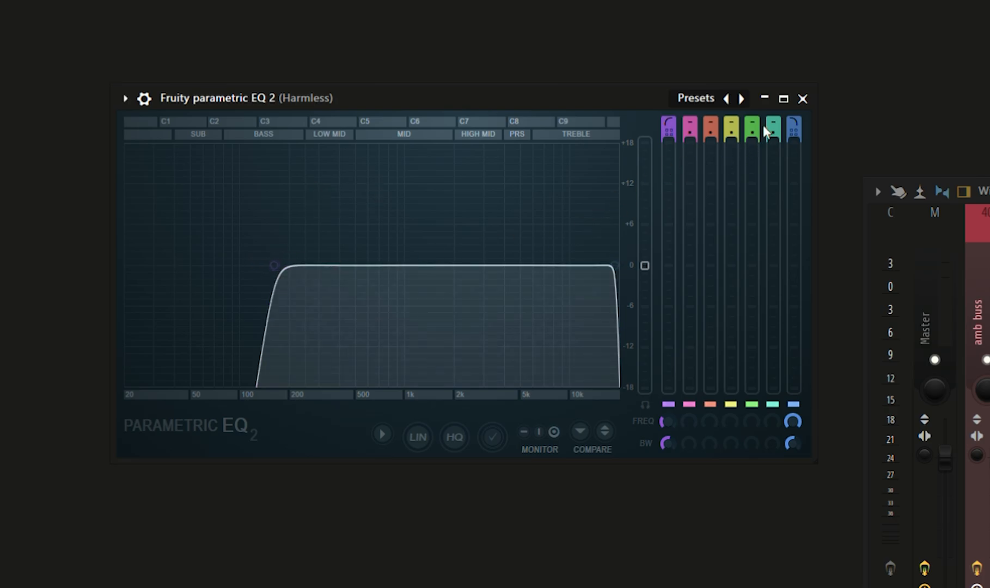
Examine Fruity Stereo Enhancer and ValhallaRoom on the Harmless mixer track, and turn the track's effects on during ARP playback.
{"action": "left_click", "coordinate": [802, 99]}
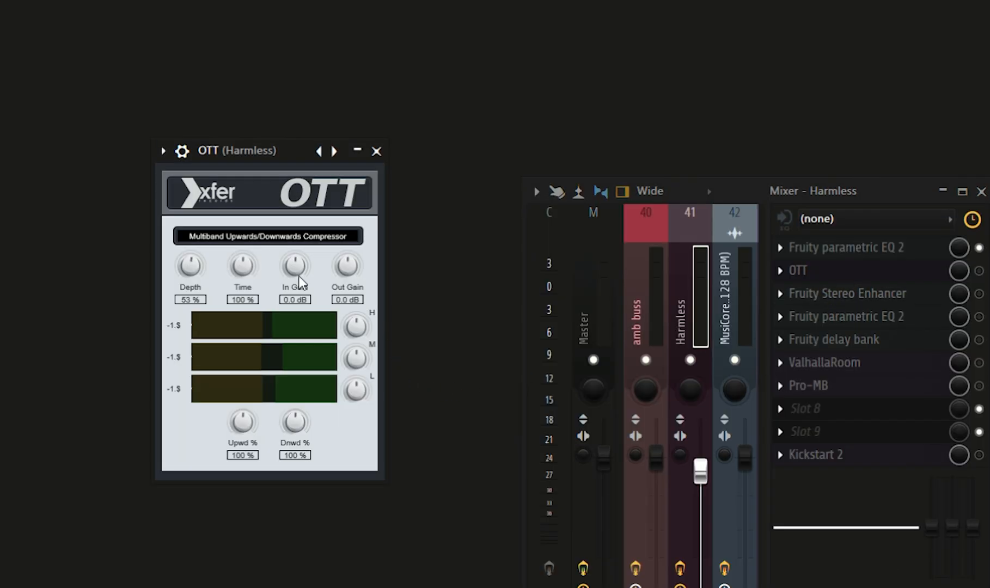
{"action": "left_click", "coordinate": [852, 296]}
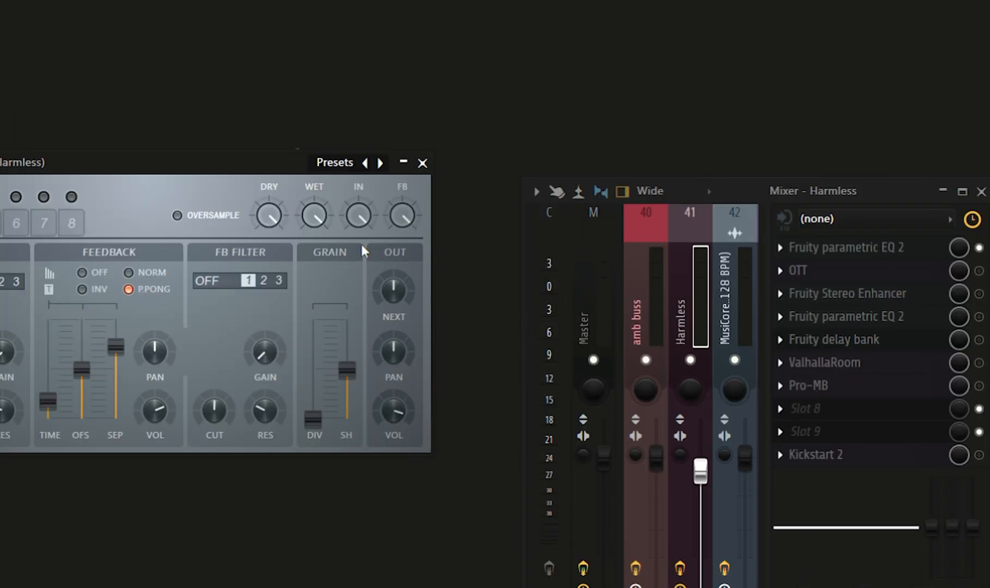
{"action": "left_click", "coordinate": [832, 366]}
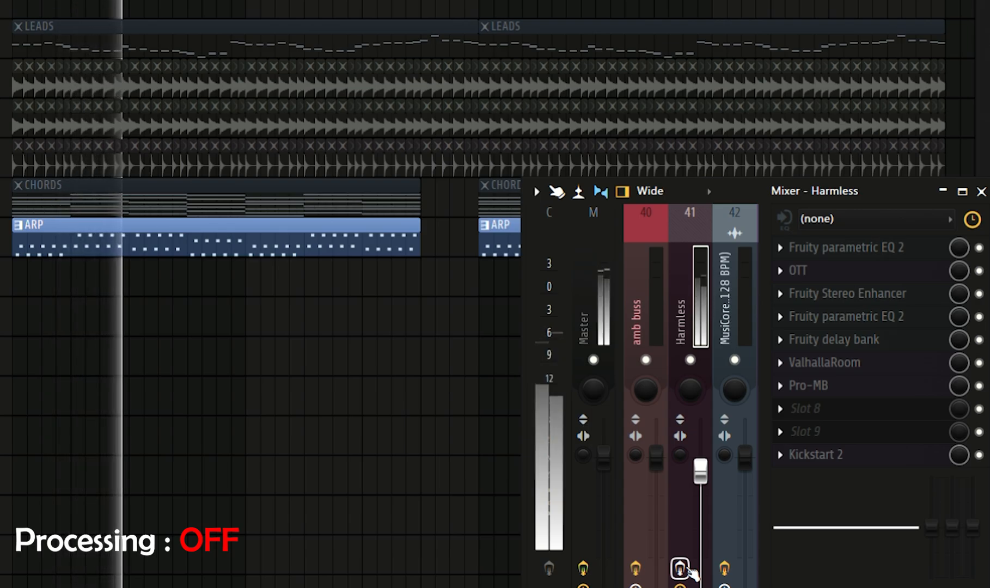
{"action": "left_click", "coordinate": [687, 569]}
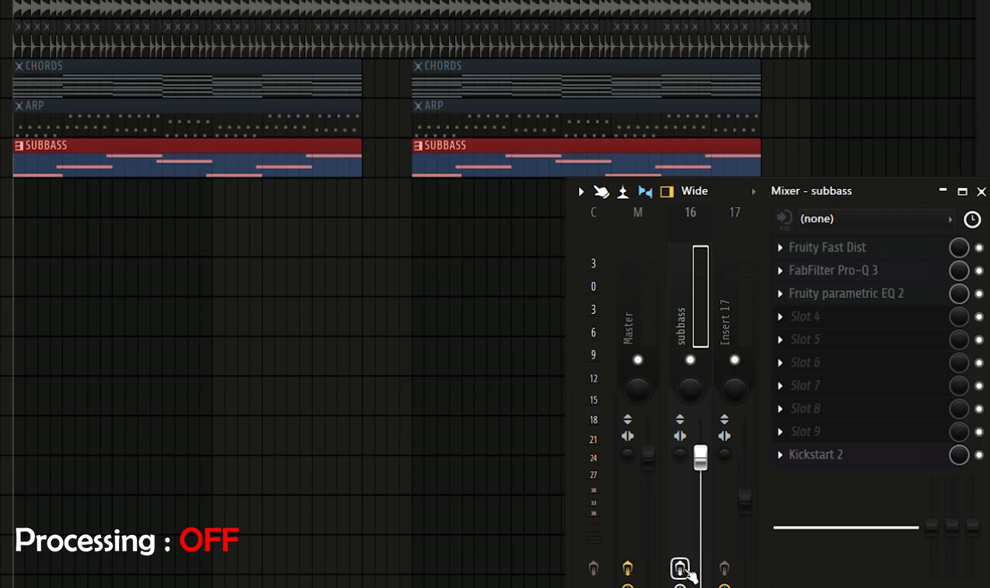
Play the SUBBASS clips with the subbass mixer track unprocessed, and turn the track's effects on during playback.
{"action": "key", "text": "space"}
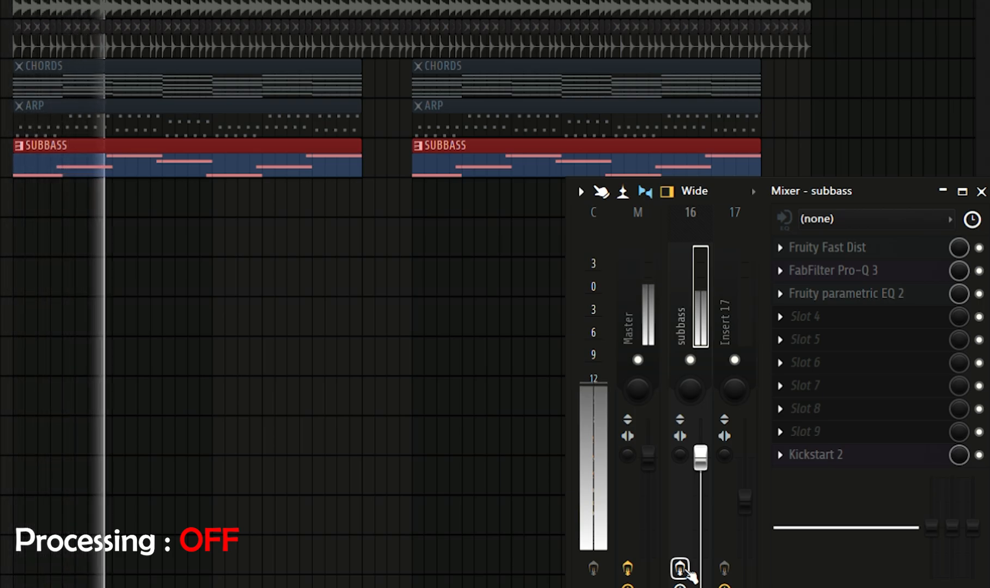
{"action": "left_click", "coordinate": [685, 570]}
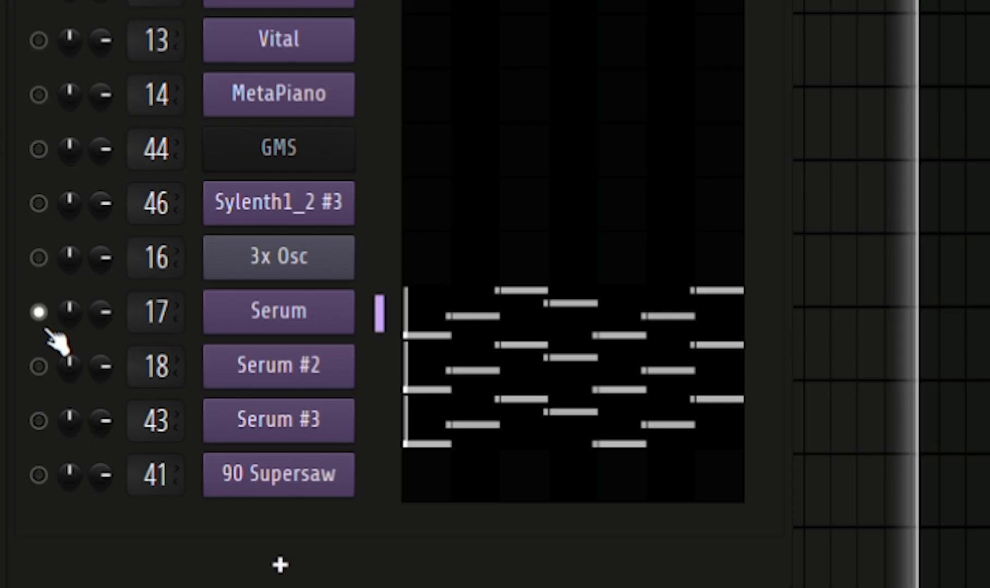
Solo Serum #2 and Serum #3 in turn to hear the midbass layers, and examine the midbass mixer track's effects.
{"action": "left_click", "coordinate": [39, 367]}
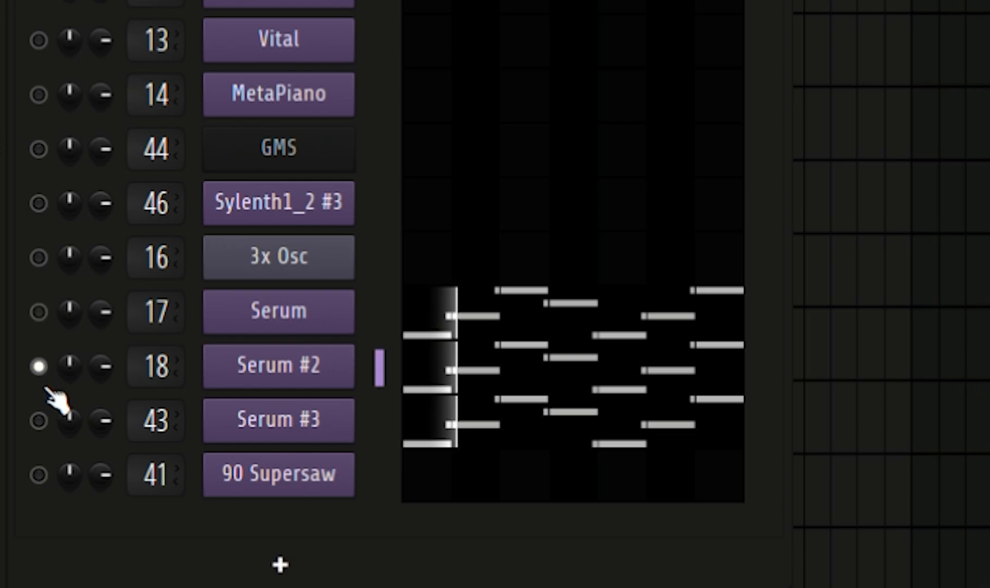
{"action": "left_click", "coordinate": [39, 421]}
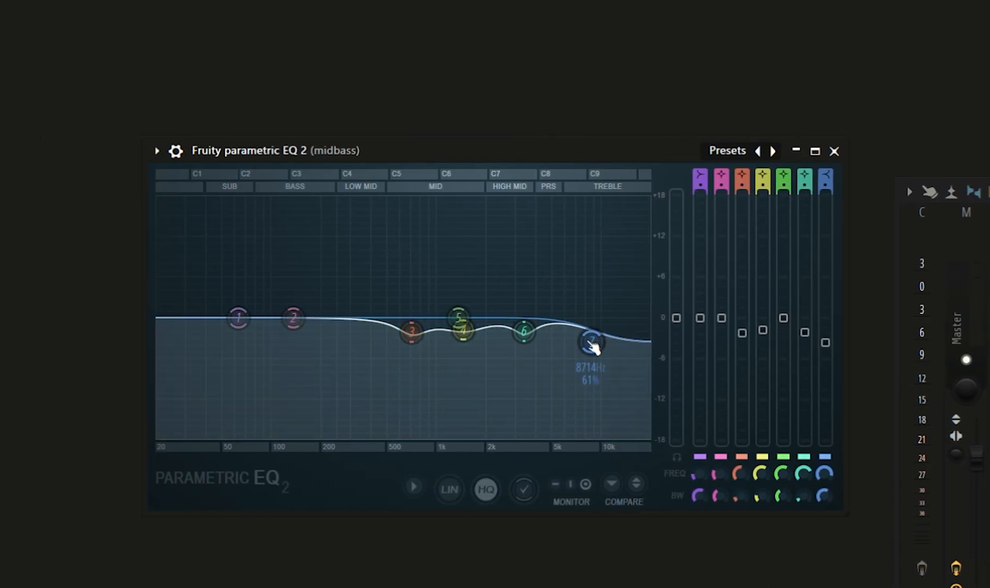
{"action": "left_click", "coordinate": [887, 294]}
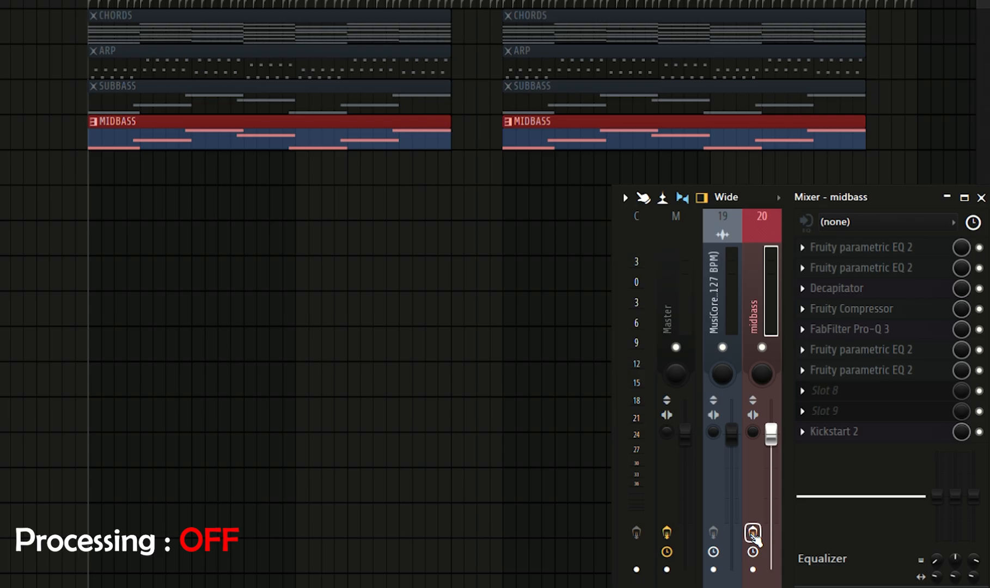
Play the MIDBASS clips unprocessed, turn the midbass mixer track's effects on during playback, and stop.
{"action": "key", "text": "space"}
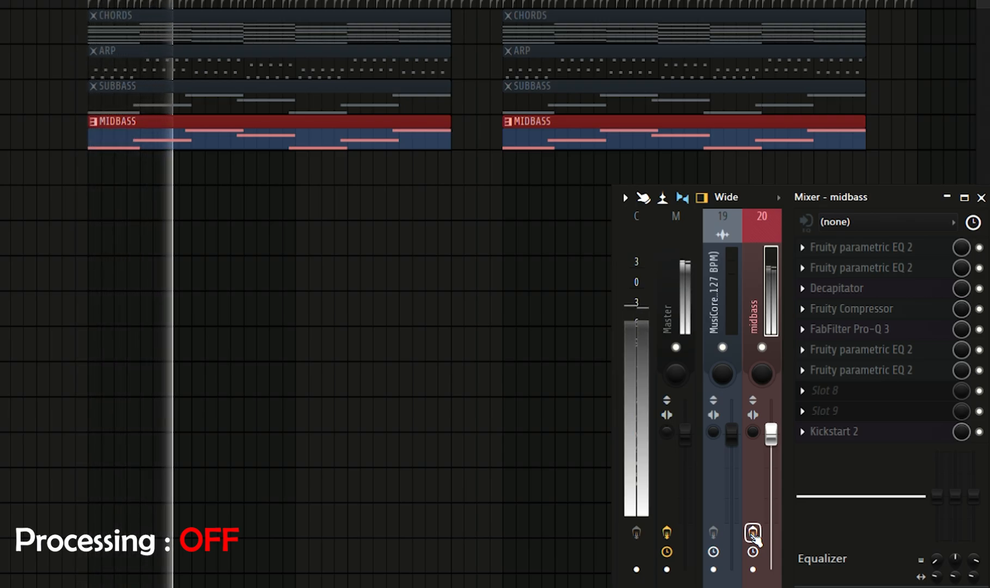
{"action": "left_click", "coordinate": [753, 533]}
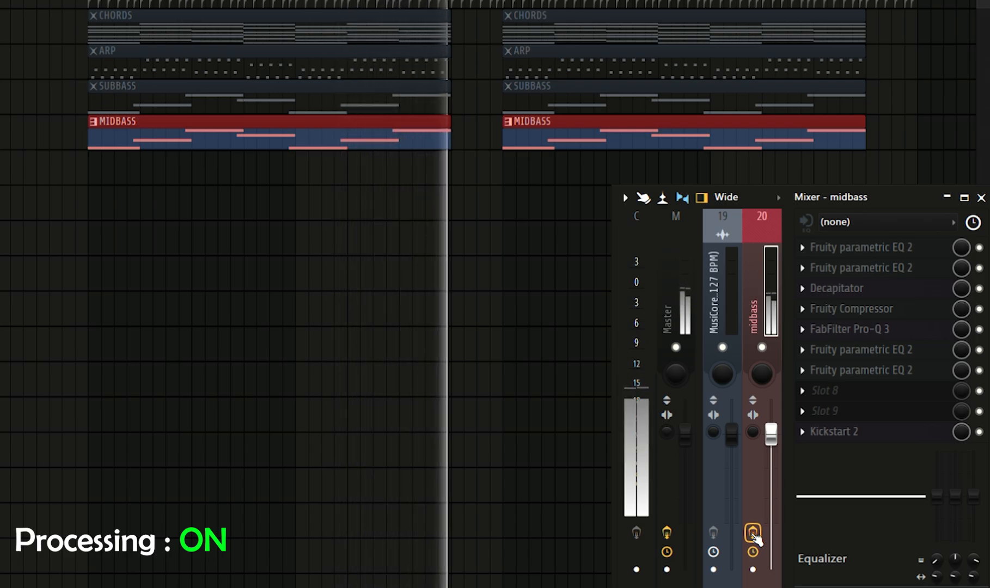
{"action": "key", "text": "space"}
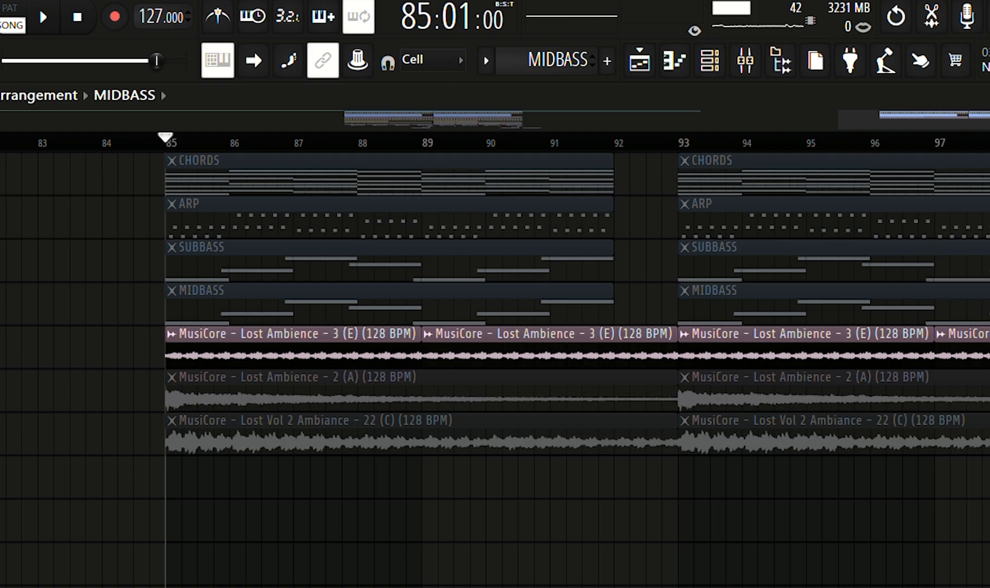
Play the MusiCore Lost Ambience clips and turn the amb buss effects on during playback to compare the sound.
{"action": "key", "text": "space"}
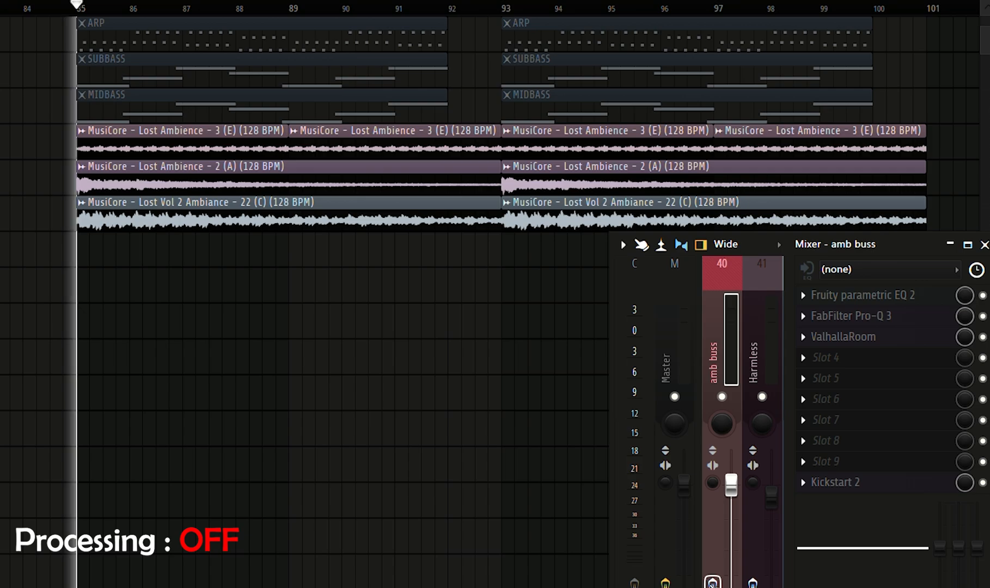
{"action": "key", "text": "space"}
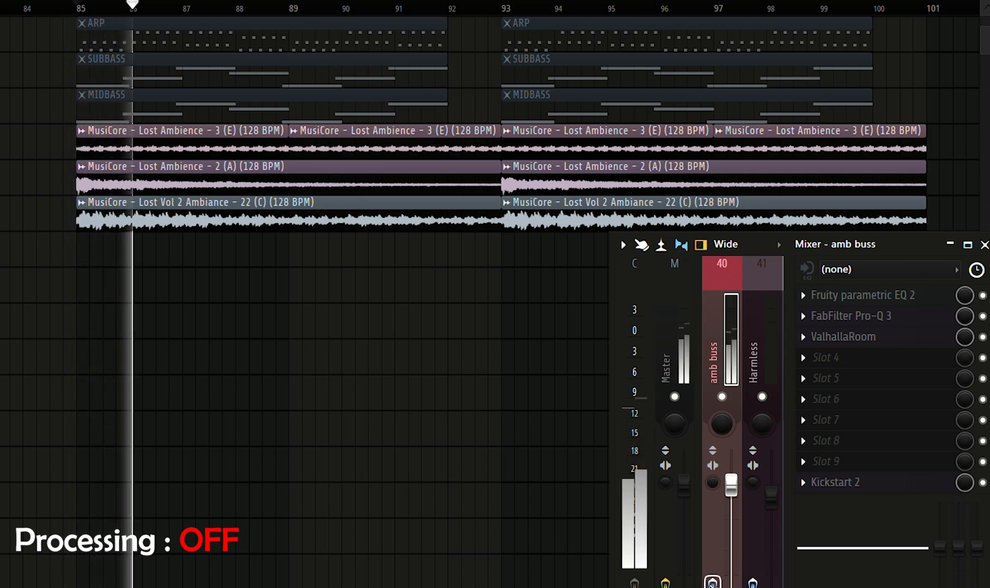
{"action": "left_click", "coordinate": [712, 582]}
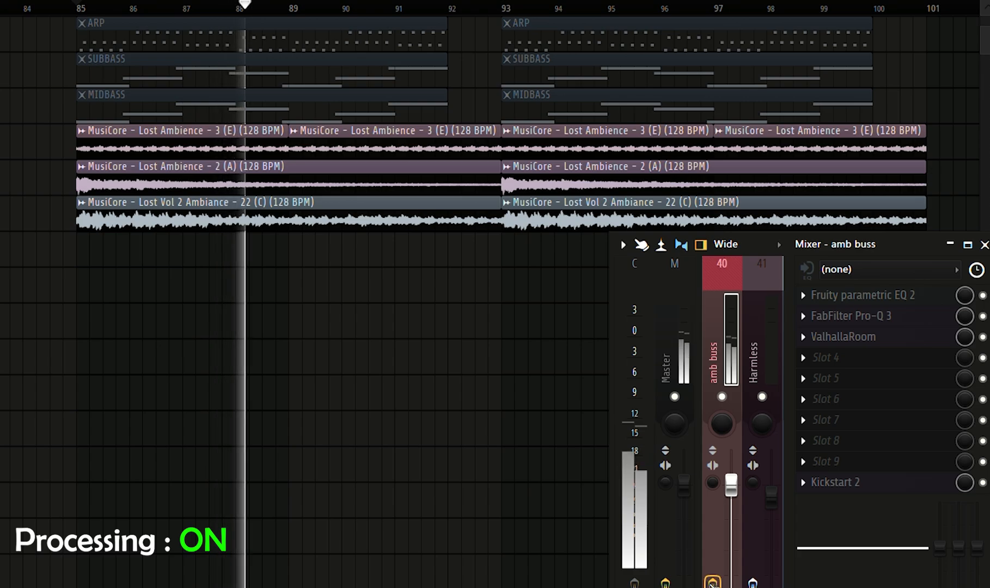
{"action": "key", "text": "space"}
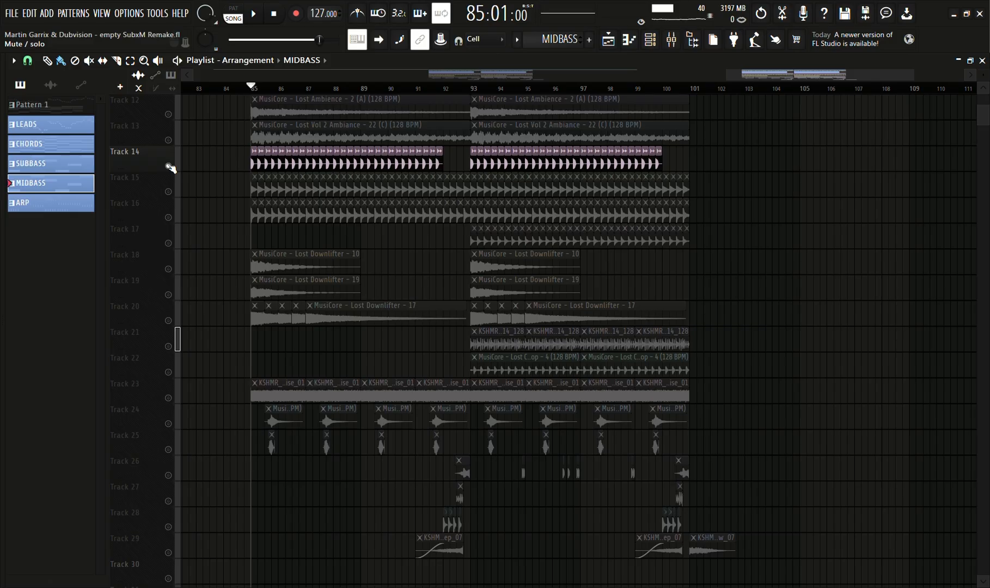
Start playback with the Track 14 clips and unmute playlist tracks 15 to 21 one after another.
{"action": "key", "text": "space"}
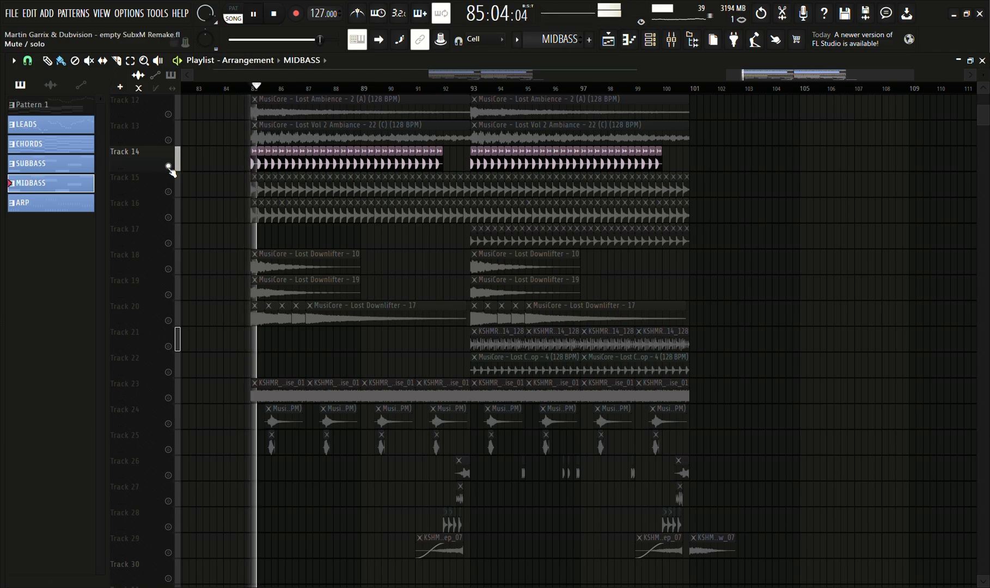
{"action": "left_click", "coordinate": [168, 191]}
{"action": "left_click", "coordinate": [168, 218]}
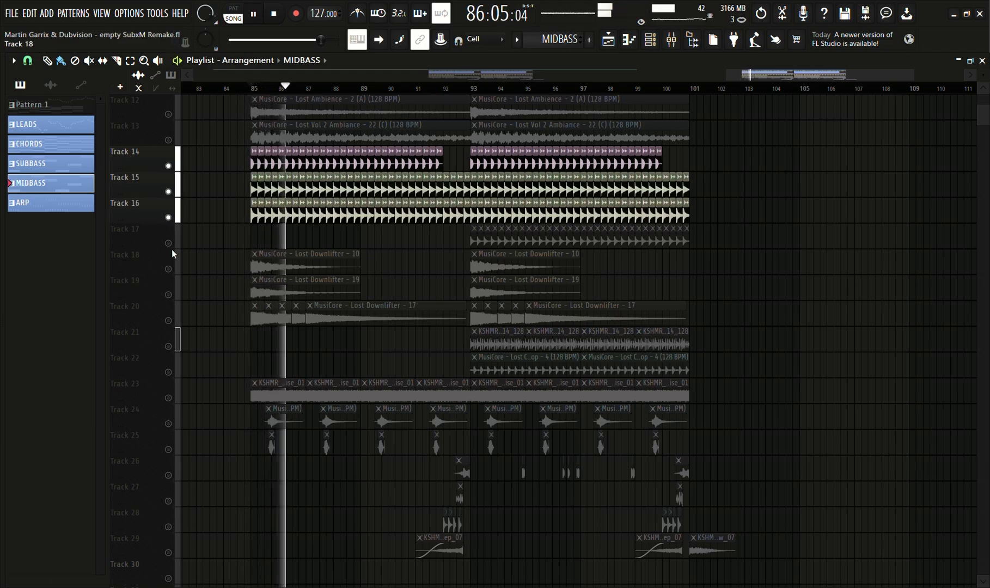
{"action": "left_click", "coordinate": [168, 242]}
{"action": "left_click", "coordinate": [169, 269]}
{"action": "left_click", "coordinate": [169, 295]}
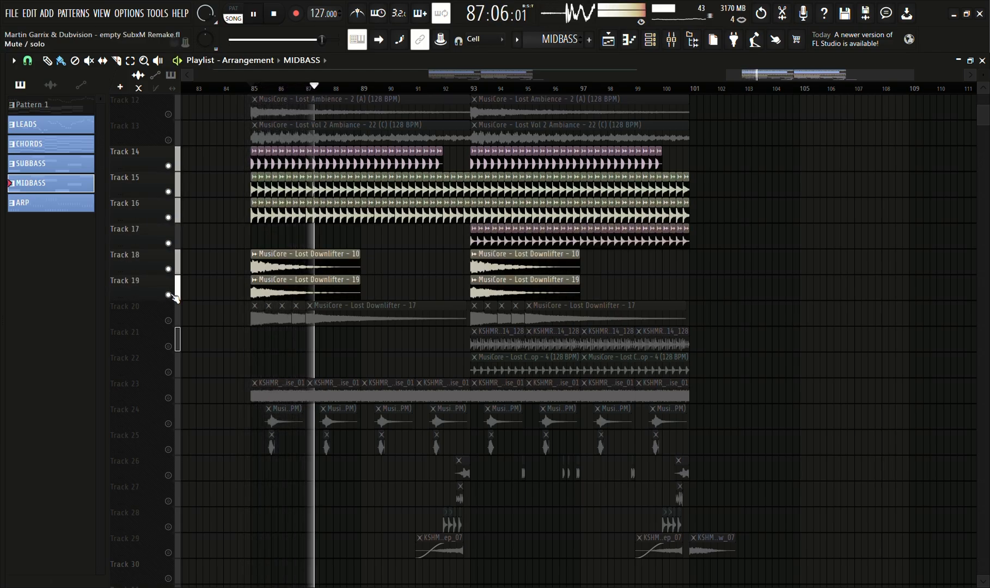
{"action": "left_click", "coordinate": [168, 321]}
{"action": "left_click", "coordinate": [168, 346]}
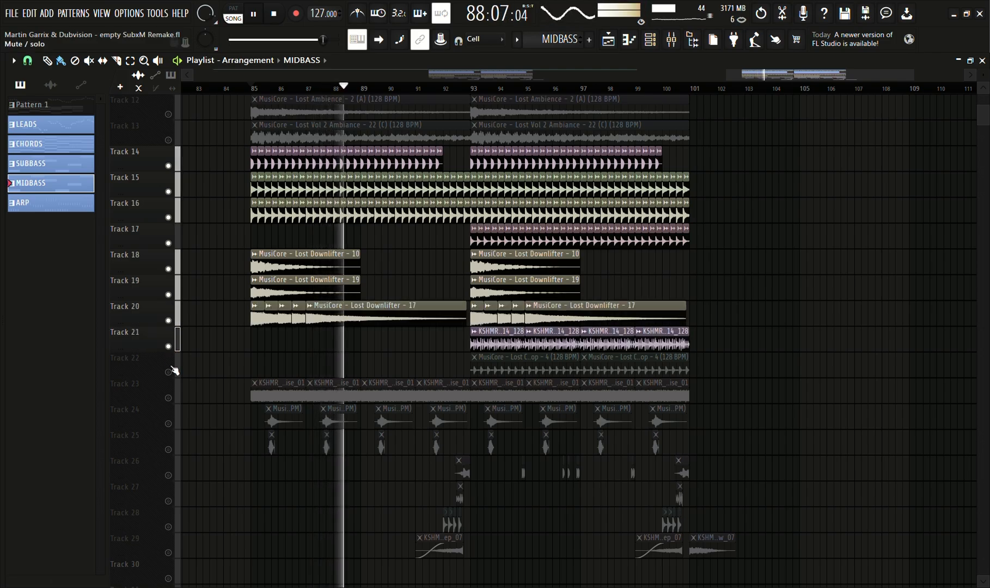
Unmute playlist tracks 22 to 29 one after another while playback continues.
{"action": "left_click", "coordinate": [169, 372]}
{"action": "left_click", "coordinate": [169, 398]}
{"action": "left_click", "coordinate": [169, 424]}
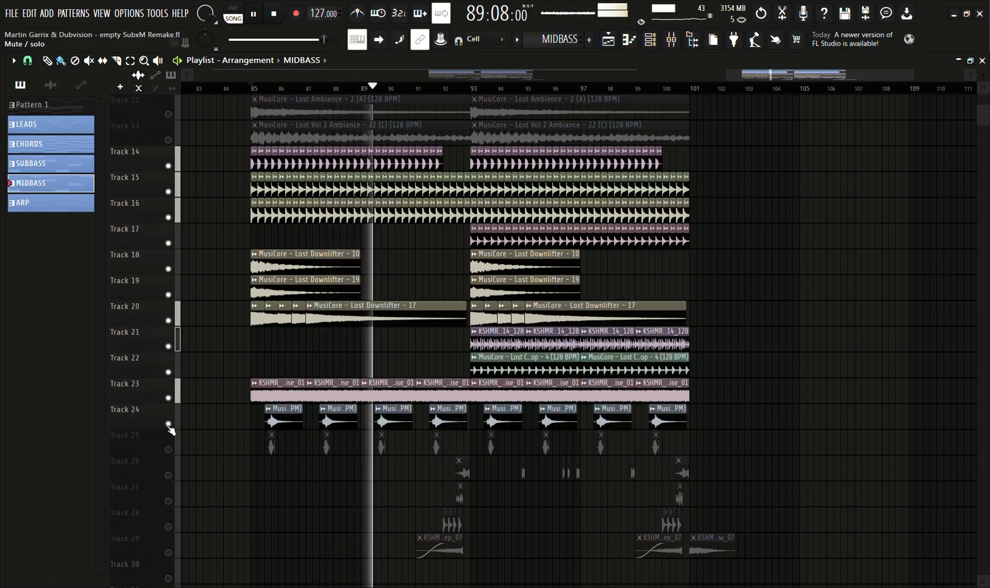
{"action": "left_click", "coordinate": [168, 451]}
{"action": "scroll", "coordinate": [169, 451], "scroll_direction": "down", "scroll_amount": 1}
{"action": "left_click", "coordinate": [168, 450]}
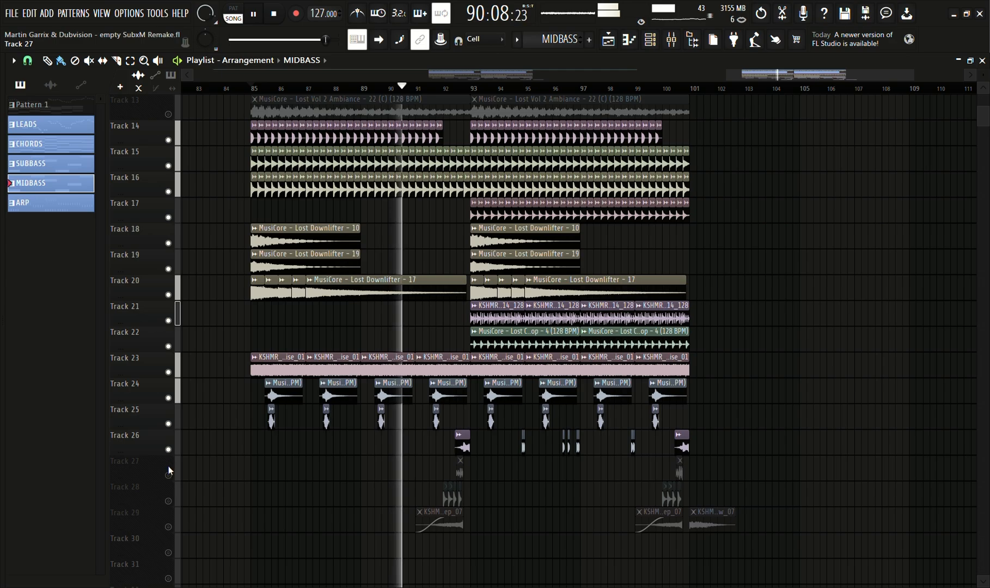
{"action": "left_click", "coordinate": [168, 475]}
{"action": "left_click", "coordinate": [169, 500]}
{"action": "left_click", "coordinate": [169, 526]}
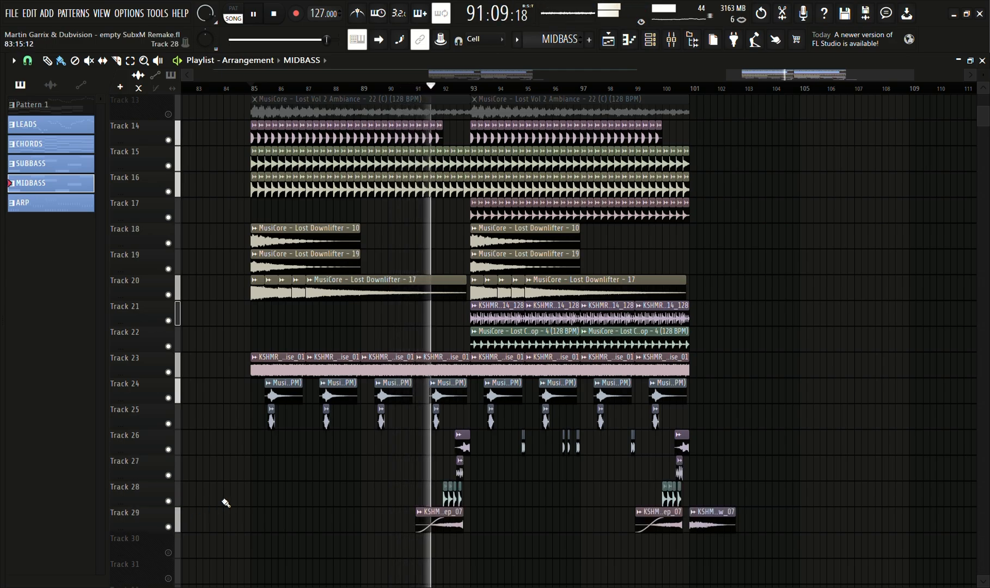
Review all playlist tracks of the arrangement during playback, from the Empty - Instrumental Mix reference into the remade drop.
{"action": "scroll", "coordinate": [233, 475], "scroll_direction": "up", "scroll_amount": 1}
{"action": "scroll", "coordinate": [233, 474], "scroll_direction": "up", "scroll_amount": 1}
{"action": "scroll", "coordinate": [231, 474], "scroll_direction": "down", "scroll_amount": 2}
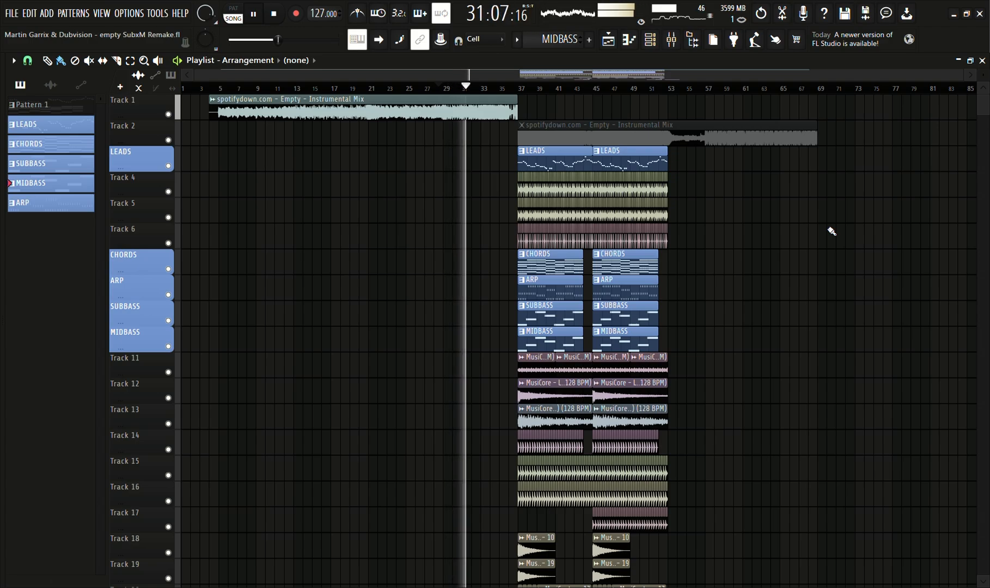
{"action": "scroll", "coordinate": [832, 231], "scroll_direction": "down", "scroll_amount": 2}
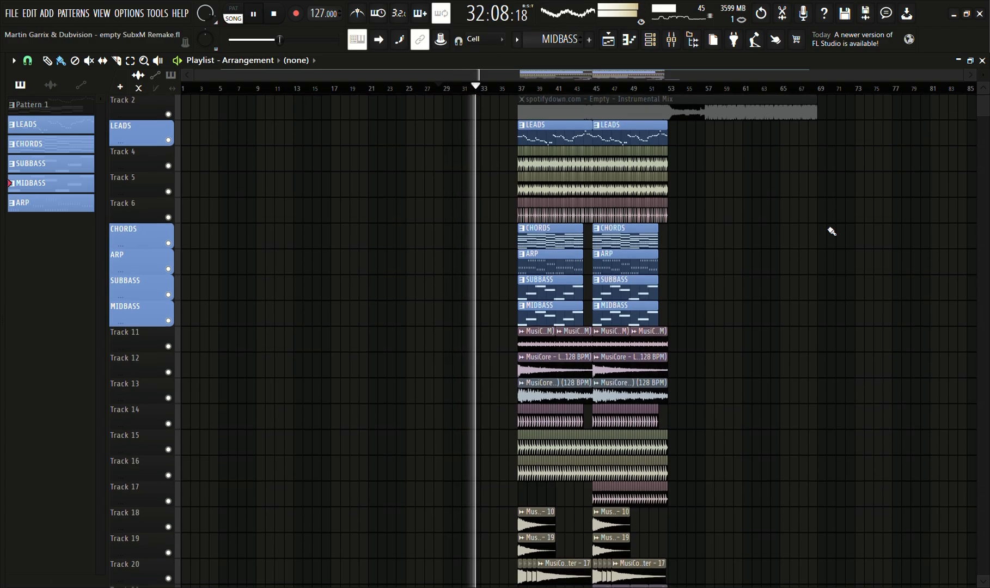
{"action": "scroll", "coordinate": [831, 231], "scroll_direction": "up", "scroll_amount": 2}
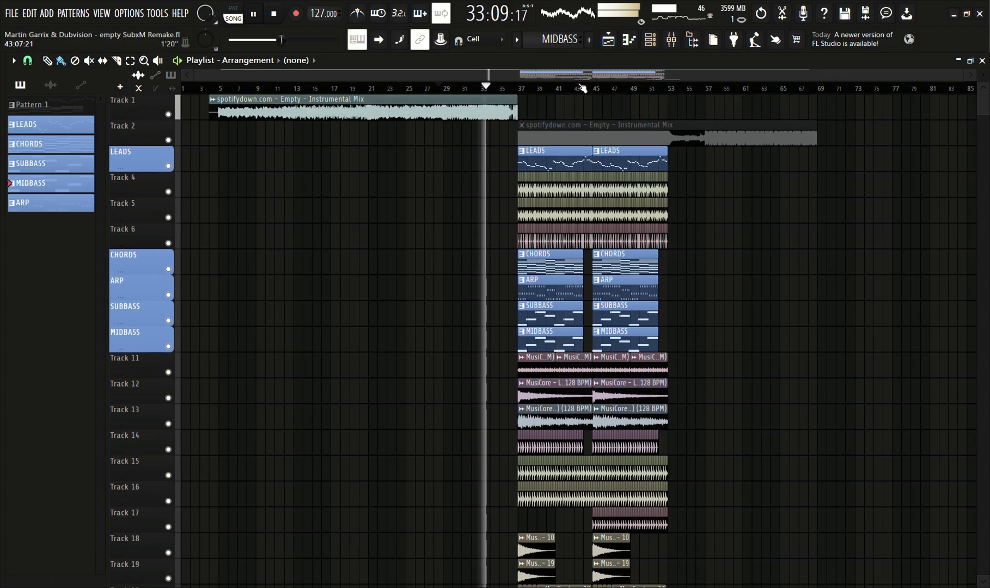
{"action": "scroll", "coordinate": [573, 74], "scroll_direction": "right", "scroll_amount": 1}
{"action": "scroll", "coordinate": [573, 74], "scroll_direction": "right", "scroll_amount": 2}
{"action": "scroll", "coordinate": [652, 224], "scroll_direction": "down", "scroll_amount": 1}
{"action": "scroll", "coordinate": [653, 225], "scroll_direction": "up", "scroll_amount": 1}
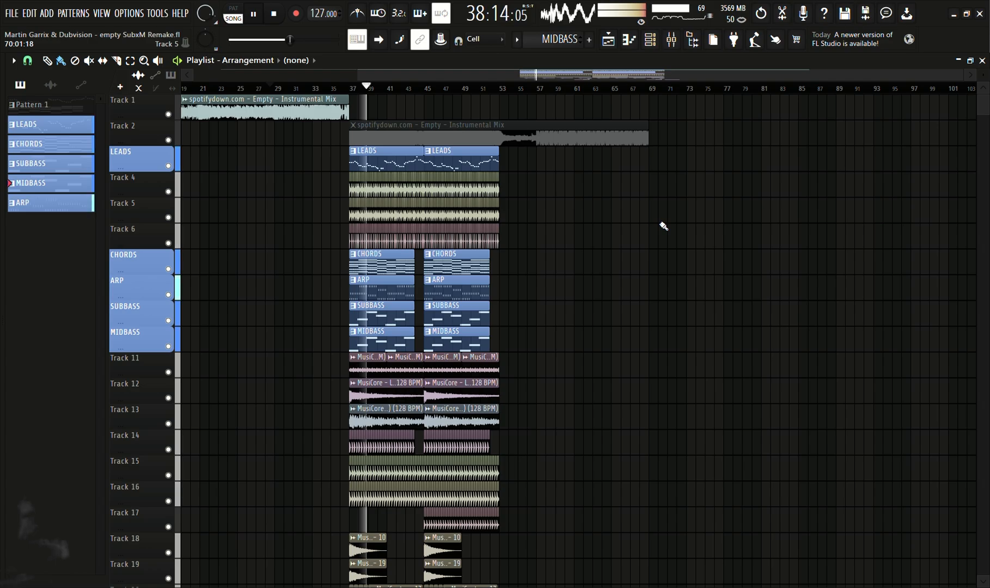
{"action": "scroll", "coordinate": [663, 227], "scroll_direction": "down", "scroll_amount": 10}
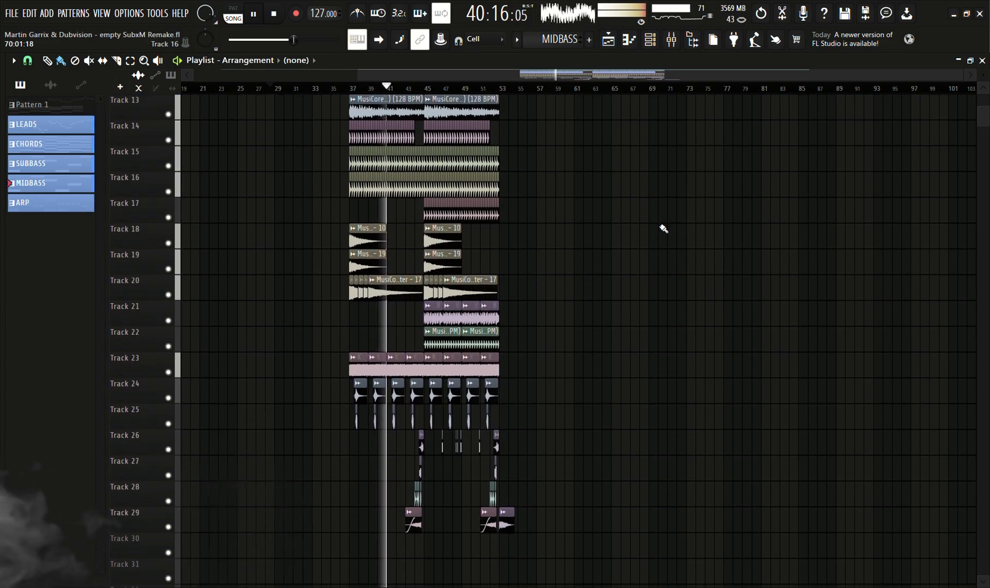
{"action": "scroll", "coordinate": [663, 228], "scroll_direction": "up", "scroll_amount": 2}
{"action": "scroll", "coordinate": [663, 228], "scroll_direction": "down", "scroll_amount": 1}
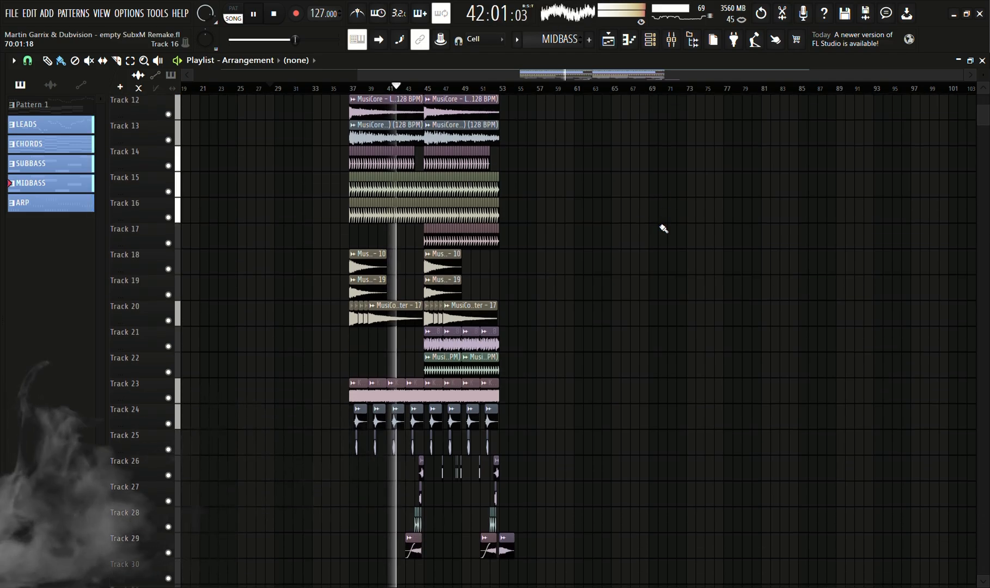
{"action": "scroll", "coordinate": [663, 229], "scroll_direction": "down", "scroll_amount": 2}
{"action": "scroll", "coordinate": [663, 229], "scroll_direction": "up", "scroll_amount": 2}
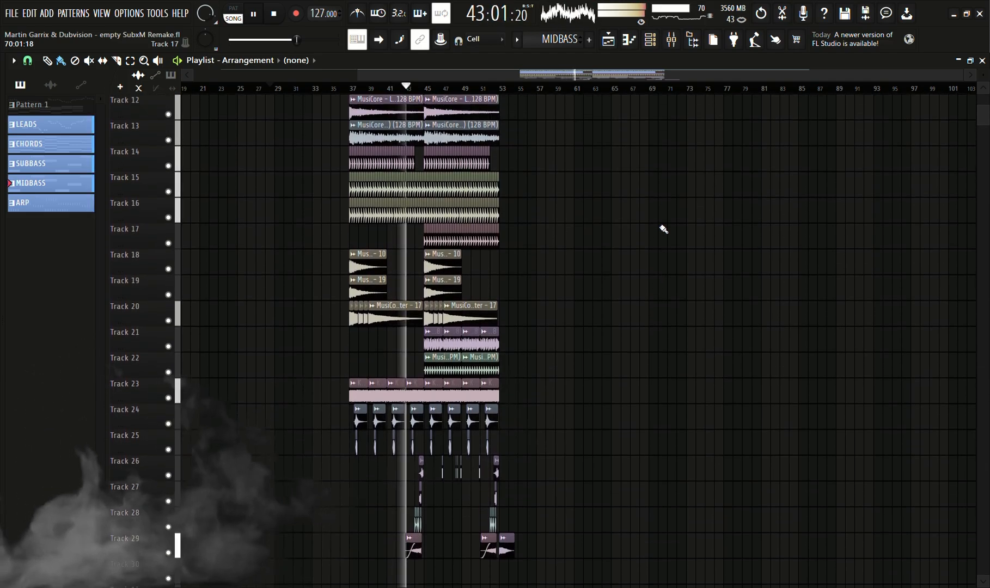
{"action": "scroll", "coordinate": [663, 229], "scroll_direction": "down", "scroll_amount": 1}
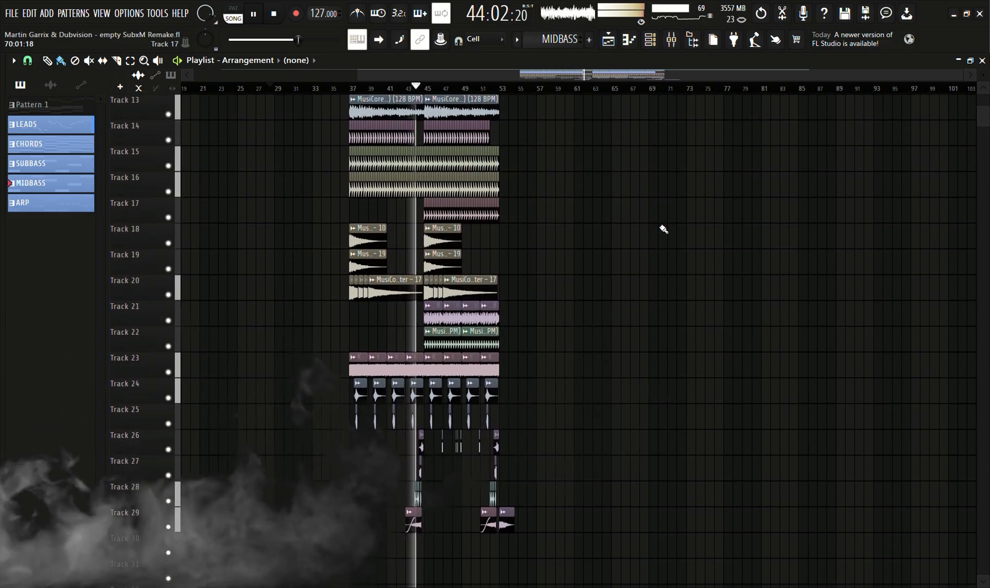
{"action": "scroll", "coordinate": [663, 229], "scroll_direction": "up", "scroll_amount": 10}
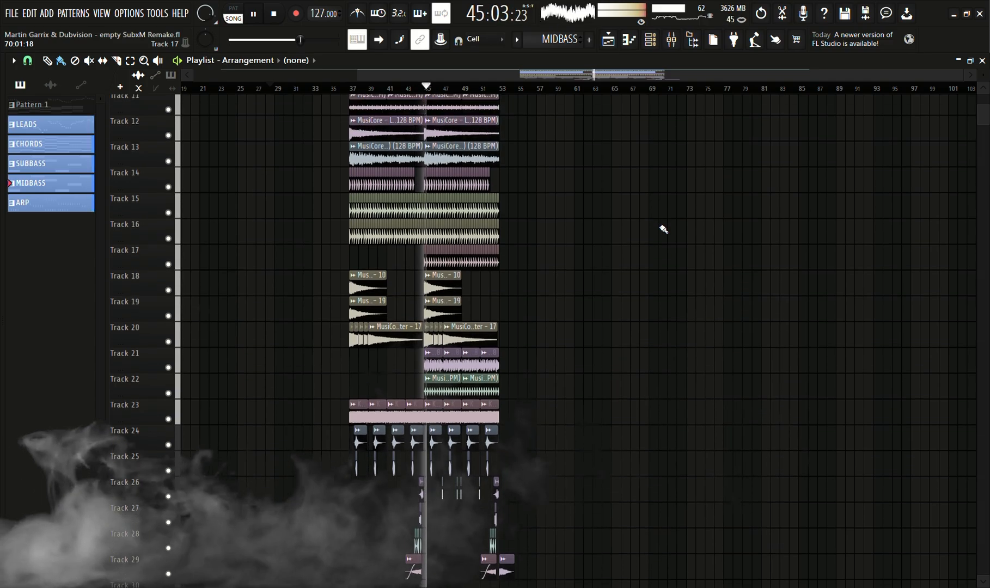
{"action": "scroll", "coordinate": [663, 228], "scroll_direction": "up", "scroll_amount": 2}
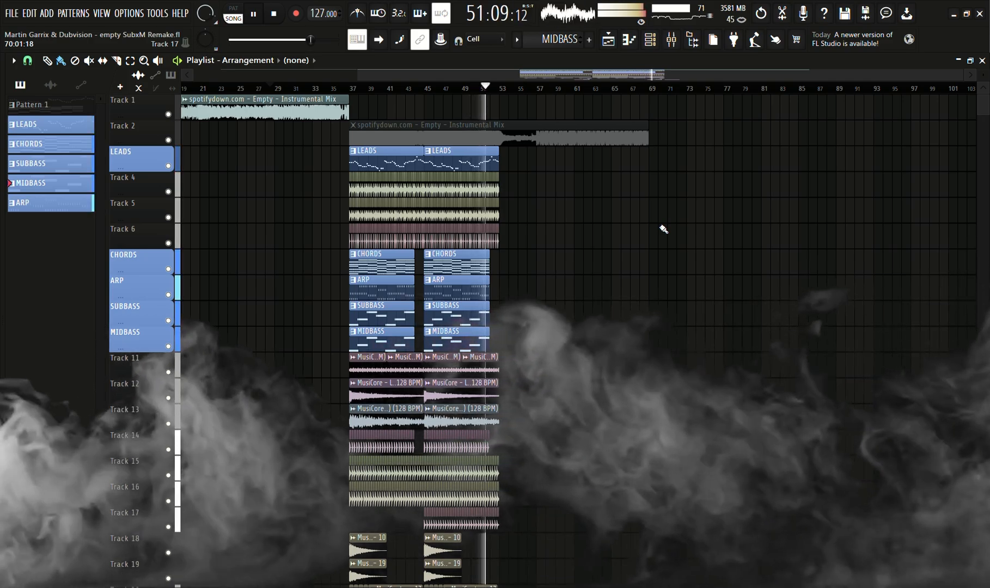
{"action": "scroll", "coordinate": [663, 230], "scroll_direction": "down", "scroll_amount": 8}
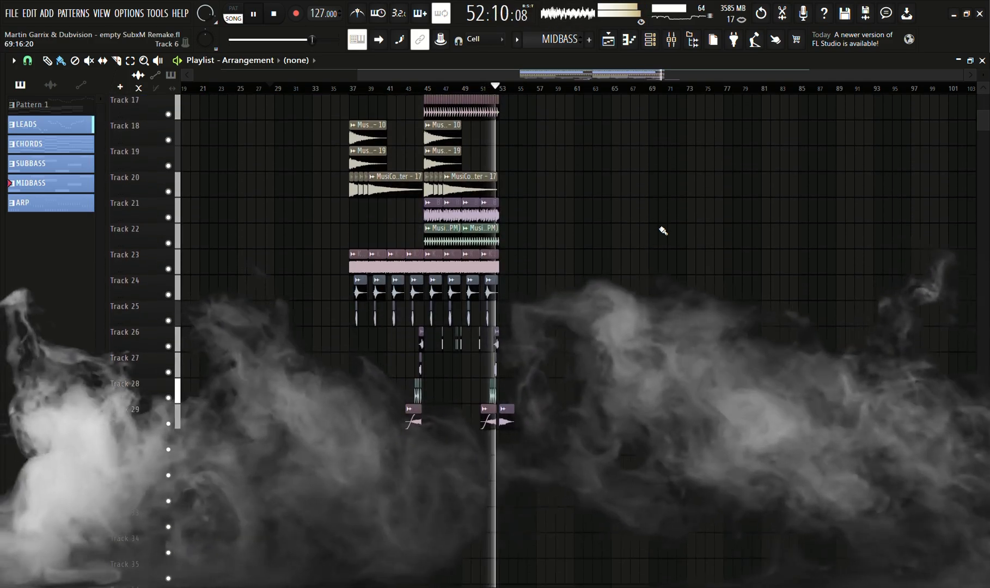